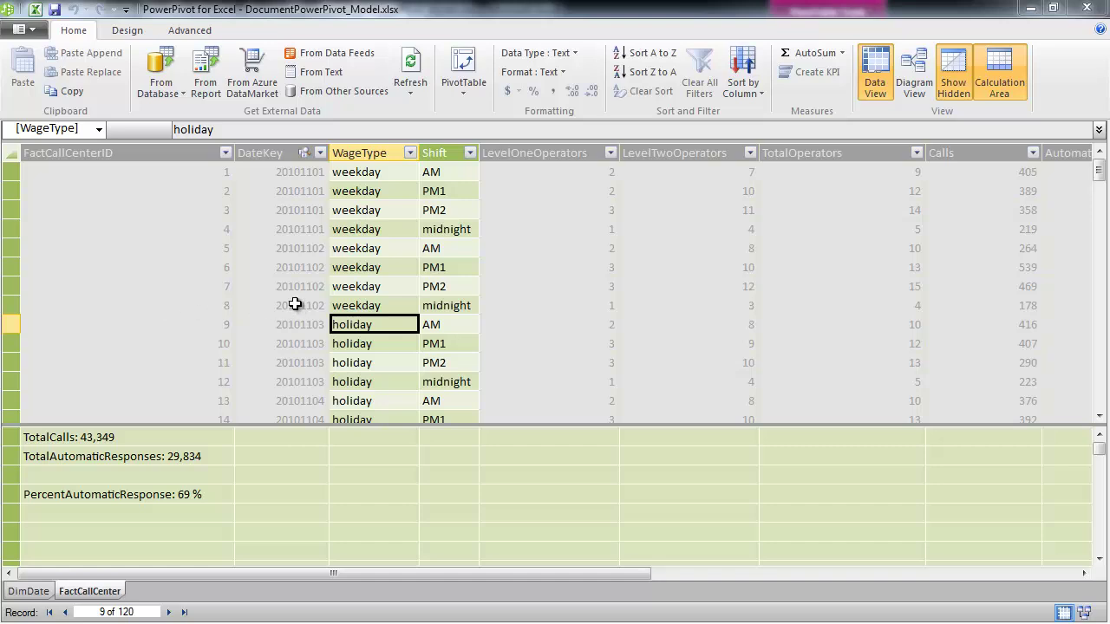
Examine the DateKey and Shift columns of the FactCallCenter table and the table relationships in the model diagram
left_click(295, 254)
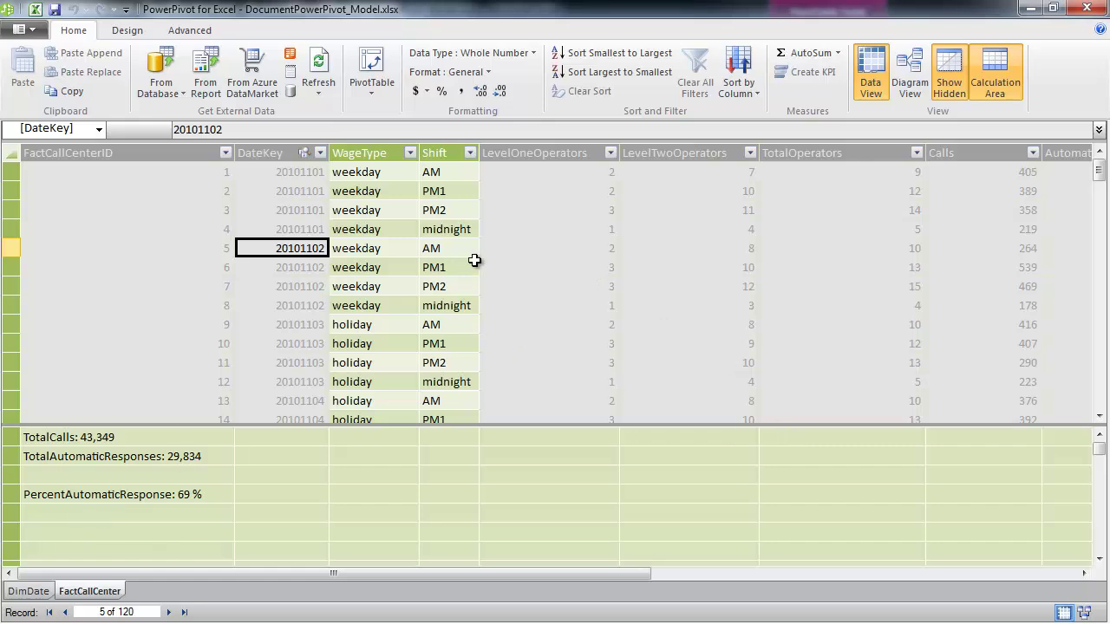
left_click(431, 250)
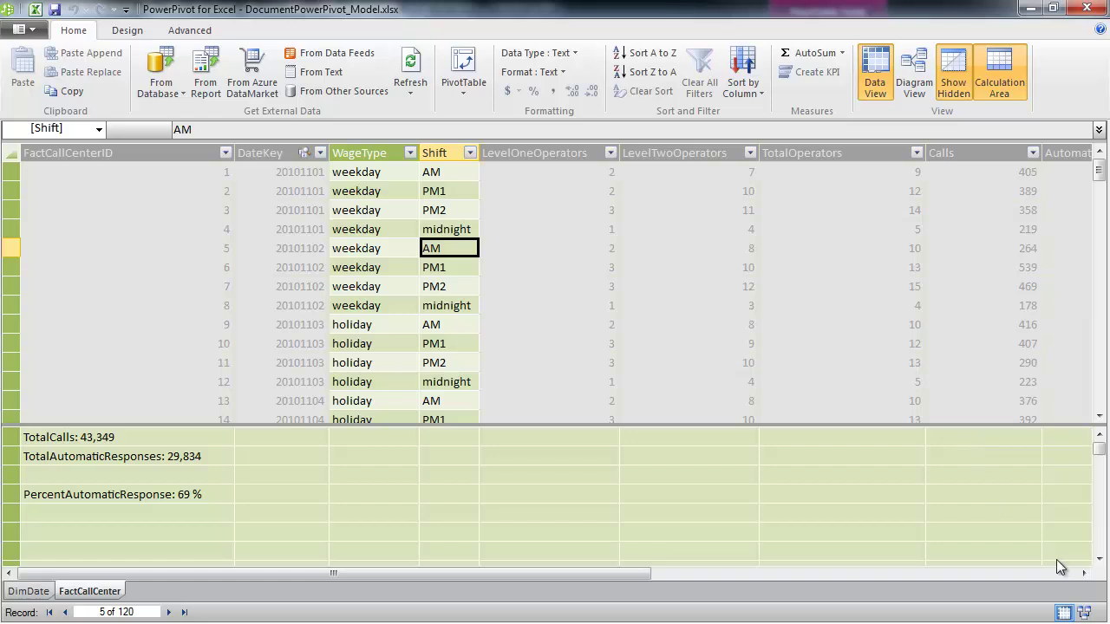
left_click(1085, 614)
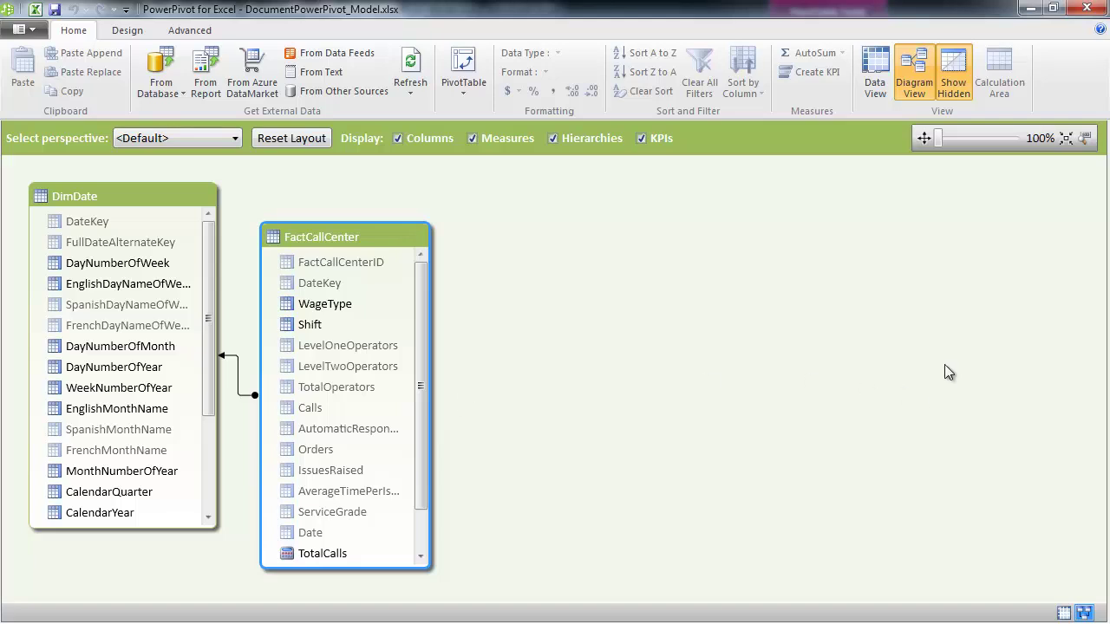
left_click(1064, 613)
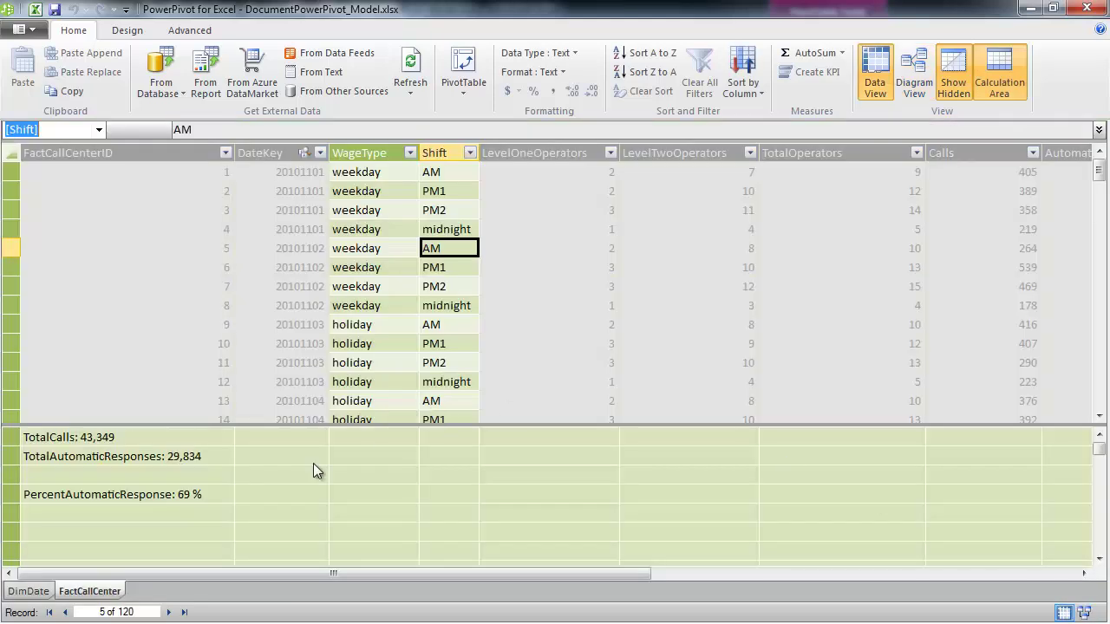
Review the descriptions of the DimDate table and its EnglishDayNameOfWeek column
left_click(28, 591)
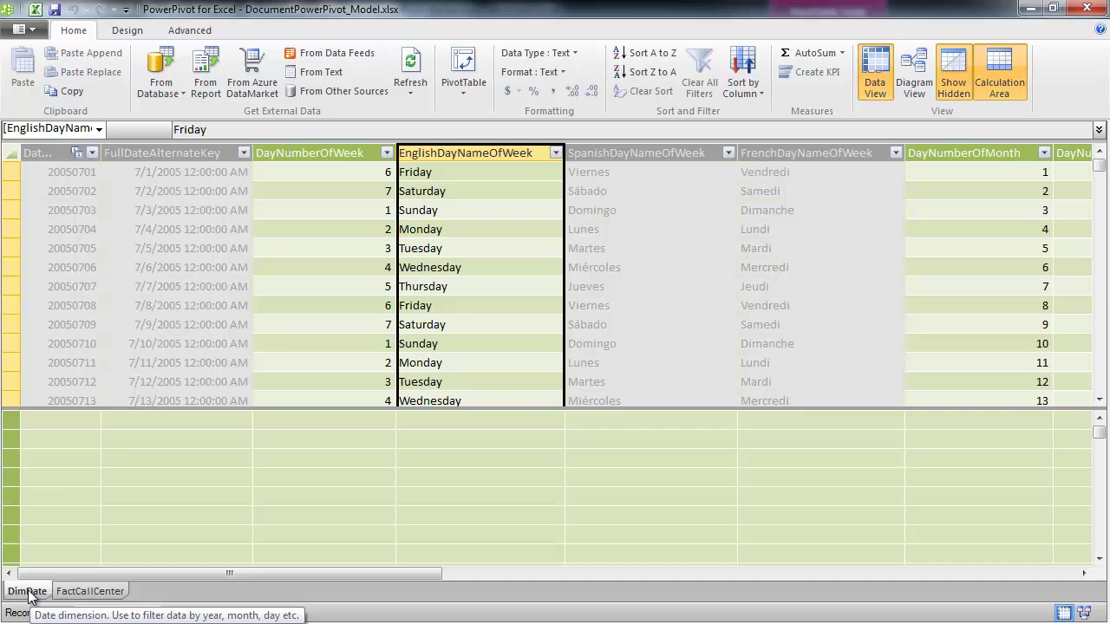
right_click(28, 594)
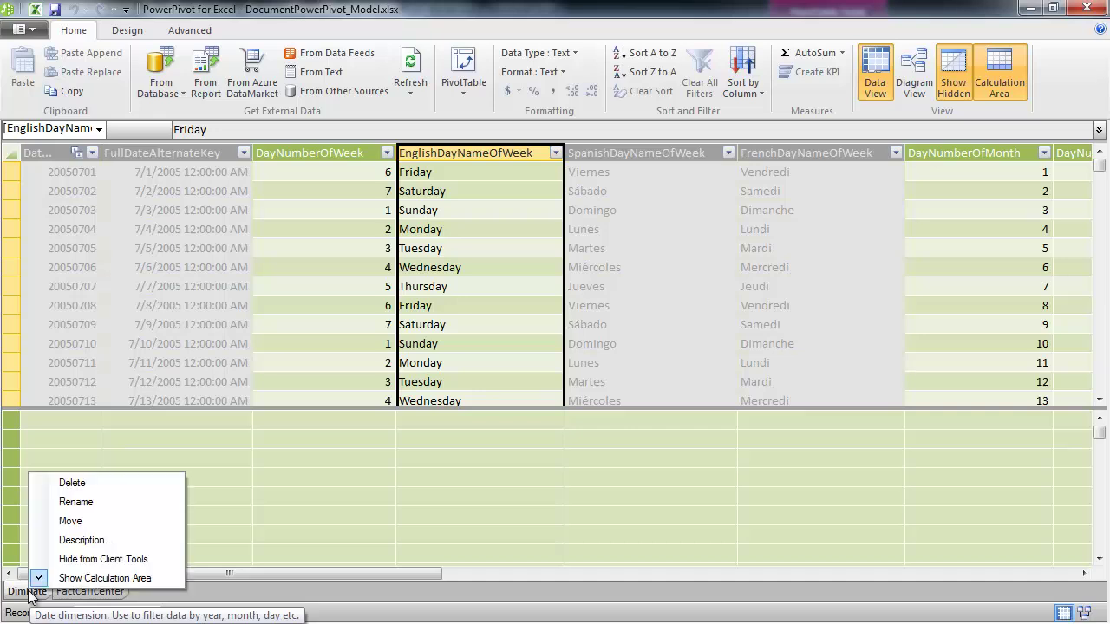
left_click(78, 536)
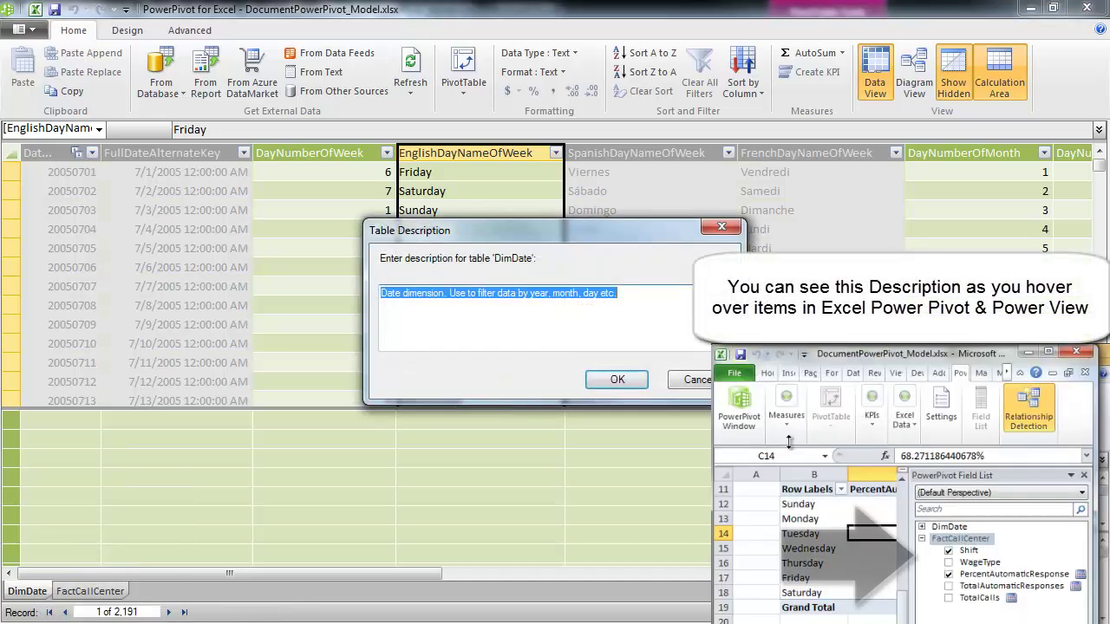
key("Return")
right_click(513, 154)
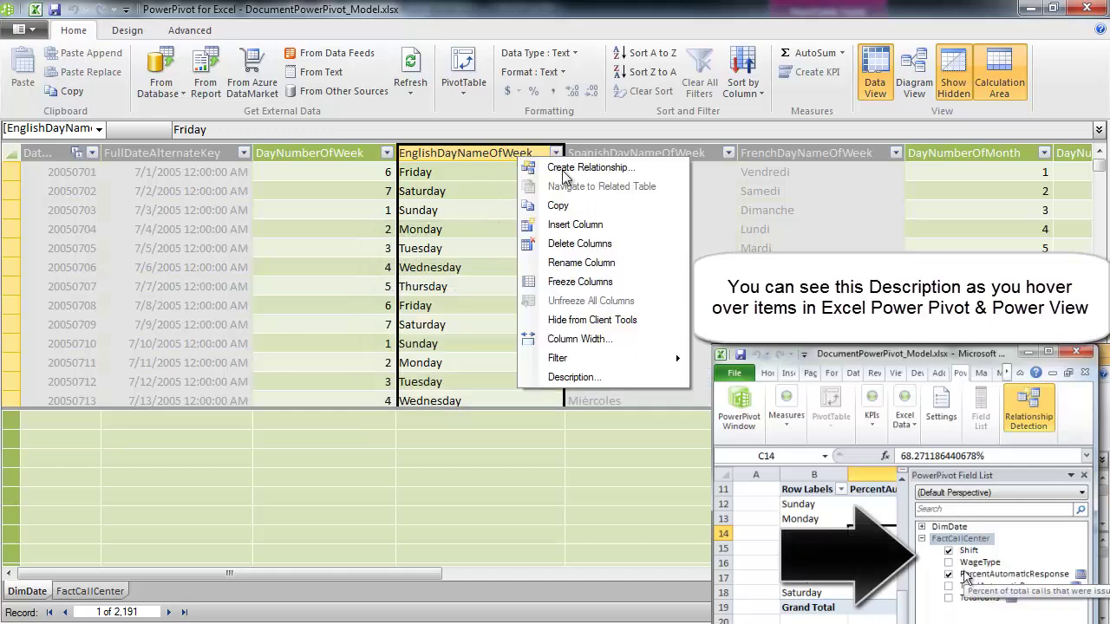
left_click(572, 374)
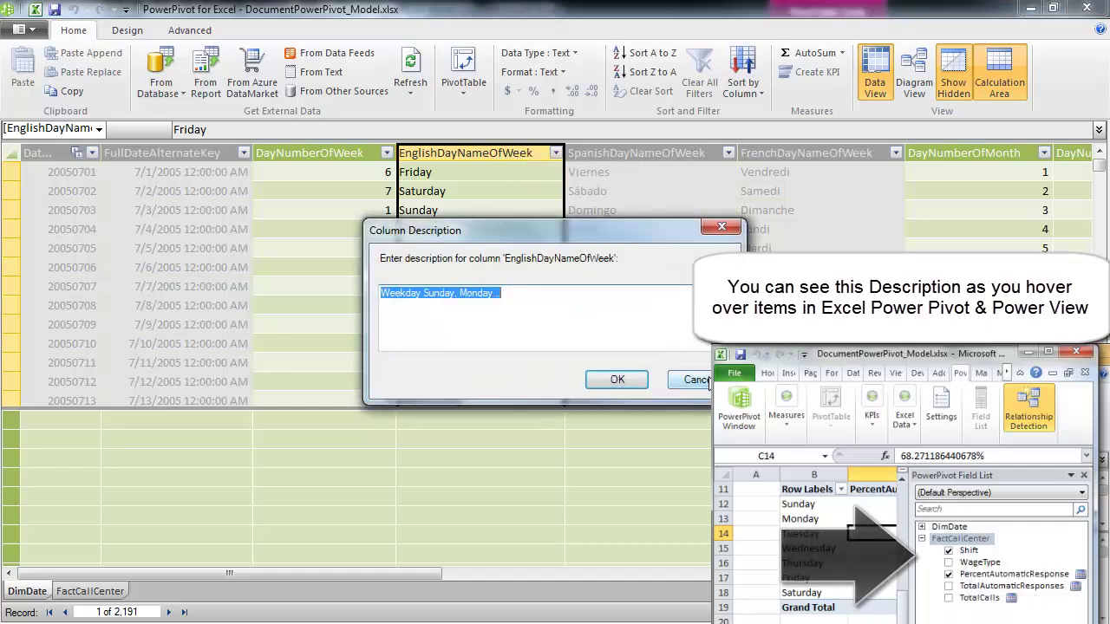
key("Return")
Review the description of the PercentAutomaticResponse measure in the FactCallCenter table
left_click(113, 587)
left_click(87, 494)
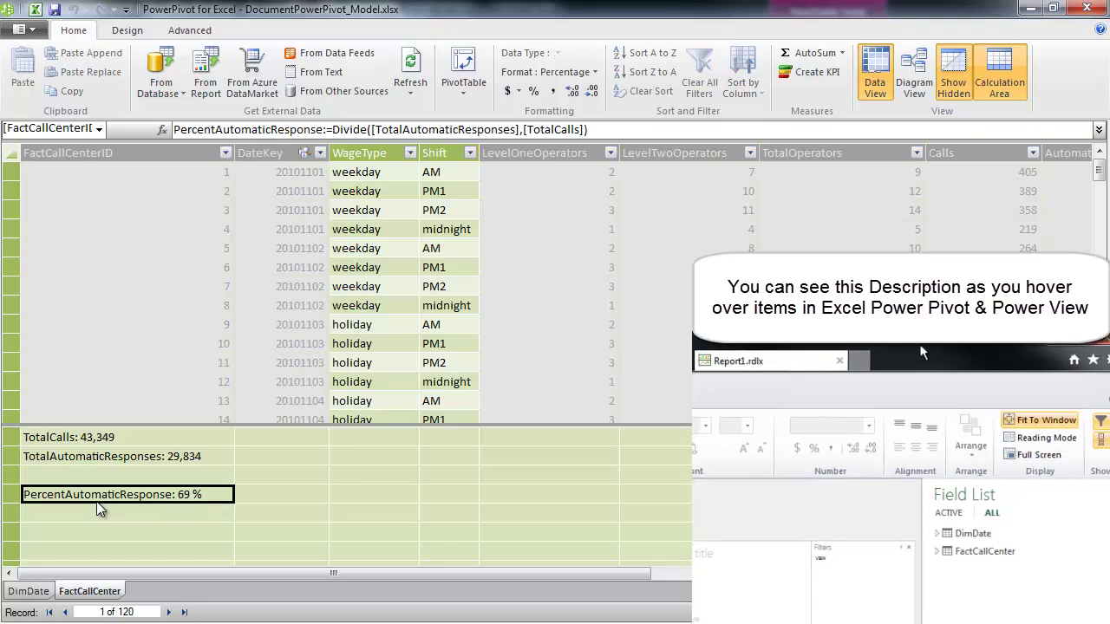
right_click(98, 494)
left_click(157, 554)
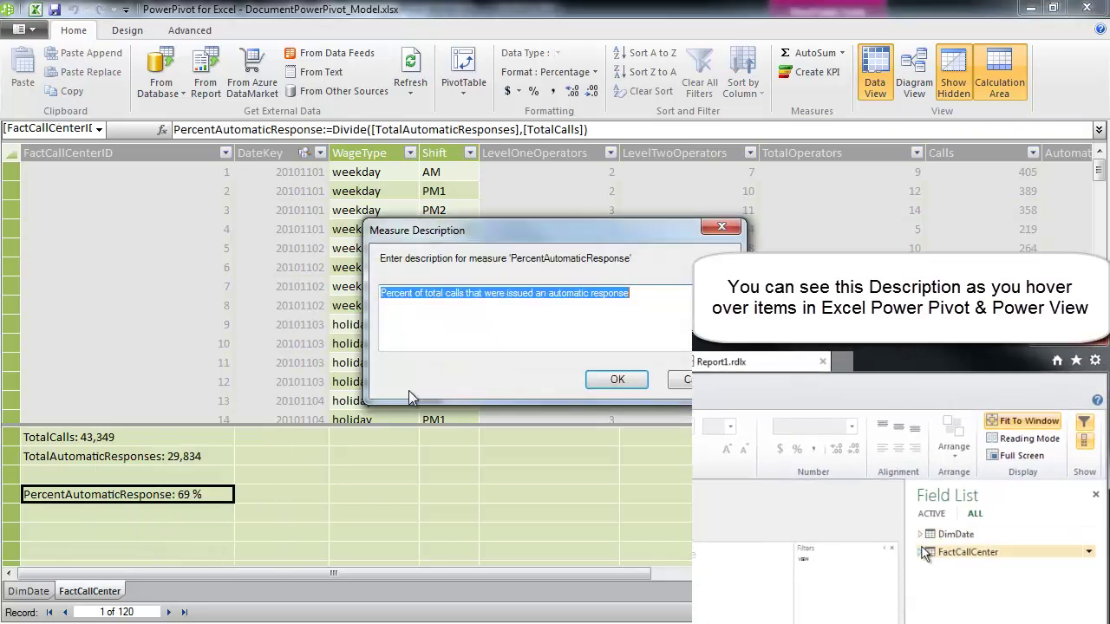
key("Return")
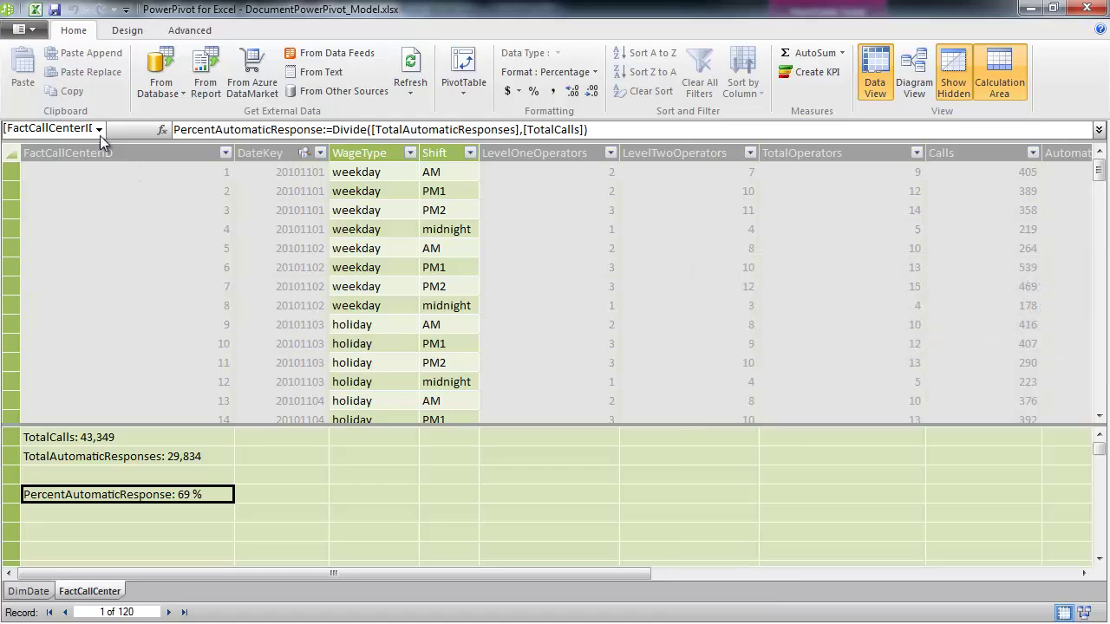
Leave the PowerPivot window and look through the list of DMVs in DAX Studio
left_click(33, 13)
left_click(359, 258)
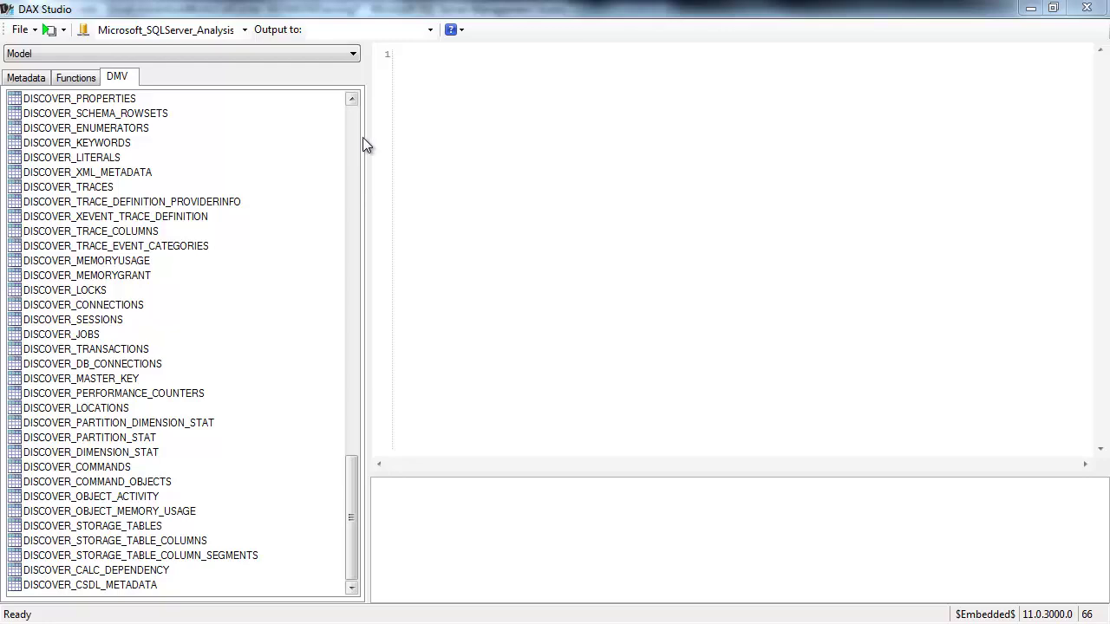
scroll(354, 126, "up", 4)
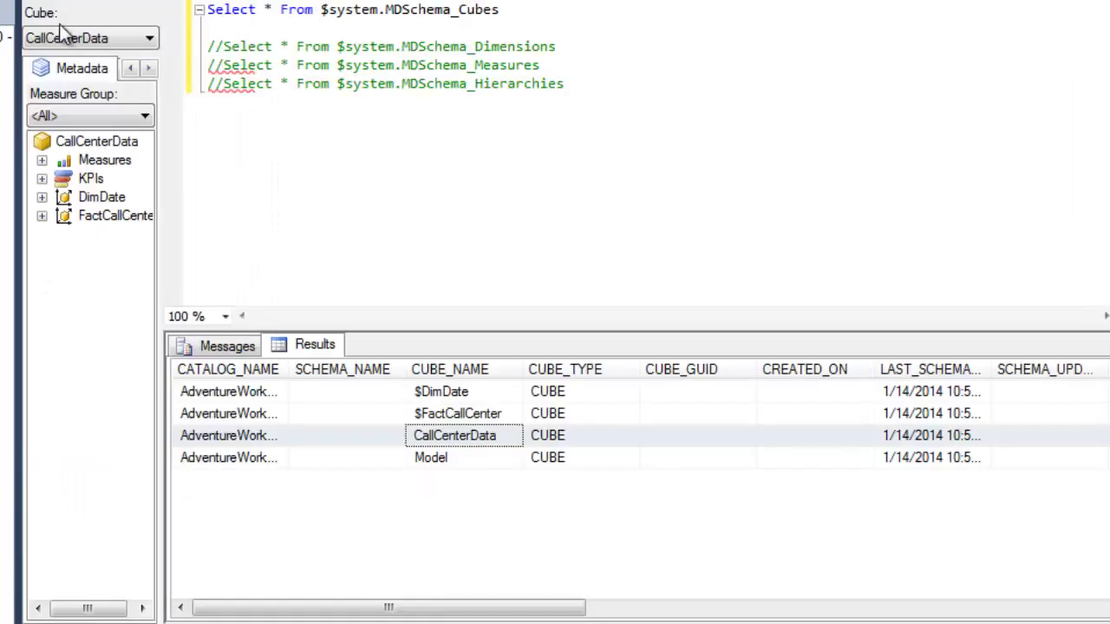
Run the query Select * From $system.MDSchema_Cubes and inspect each returned cube name
key("F5")
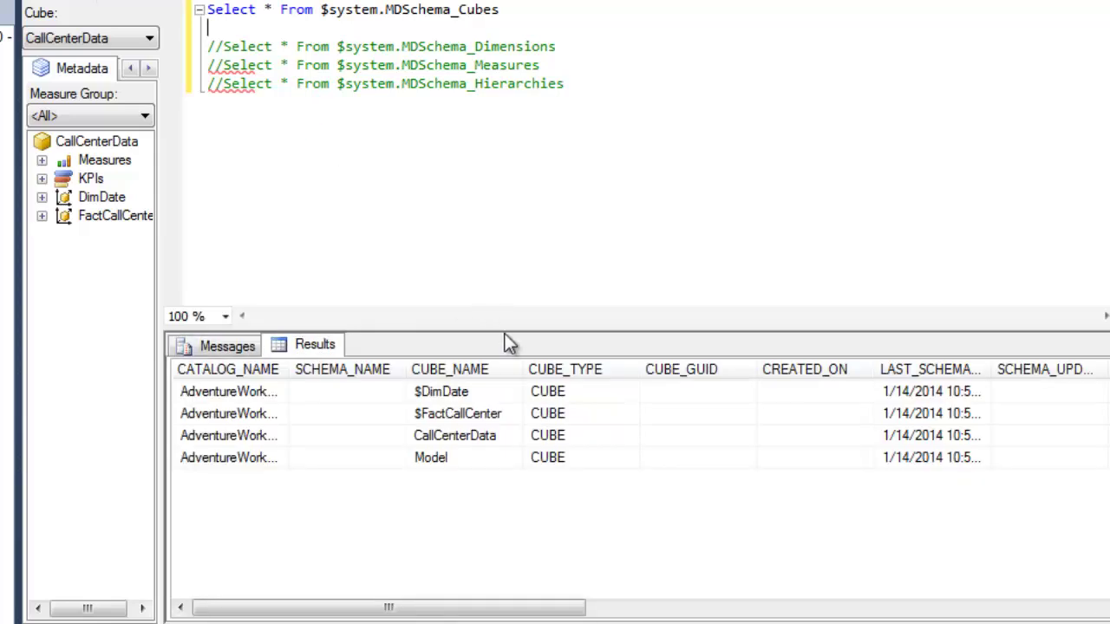
left_click(484, 391)
left_click(488, 414)
left_click(478, 435)
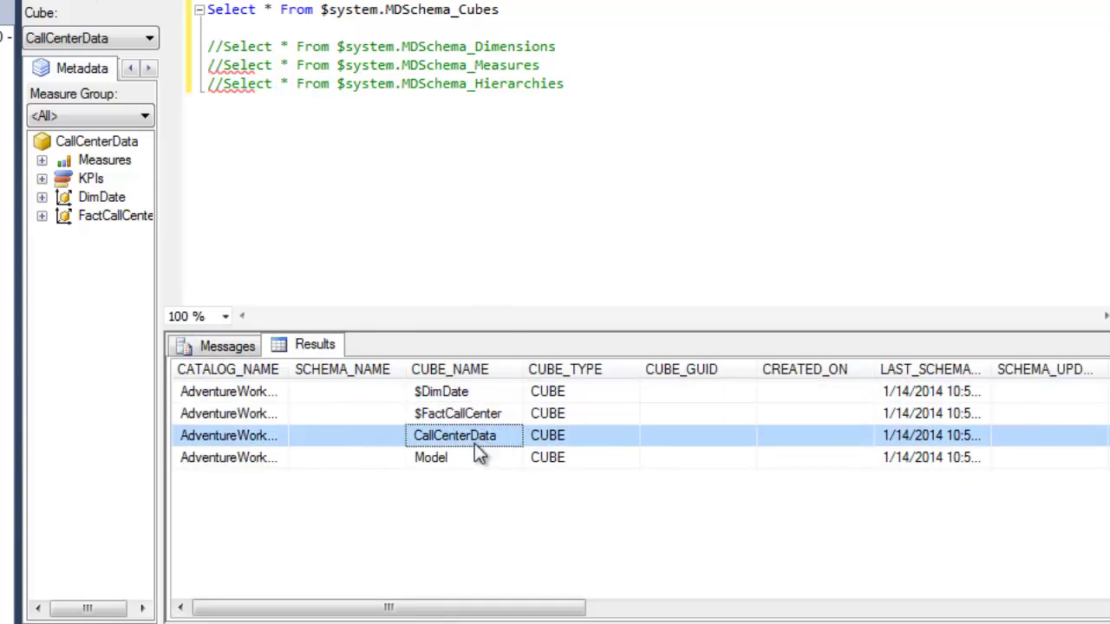
left_click(469, 458)
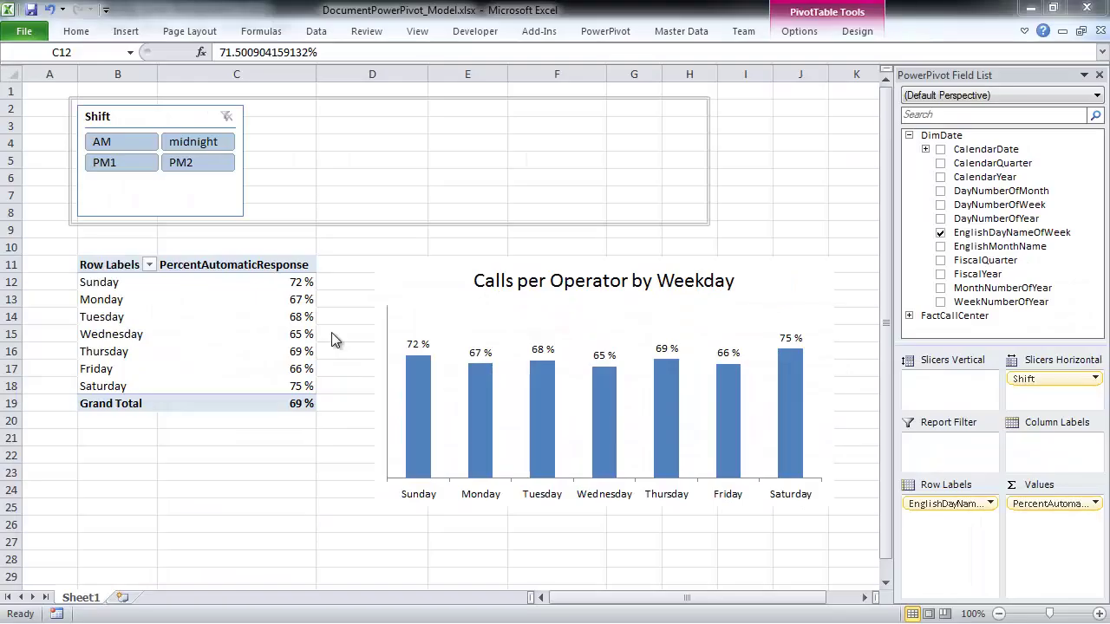
Switch to the DocumentPowerPivot_Model.xlsx workbook in Excel and open its PowerPivot window
key("alt+Tab")
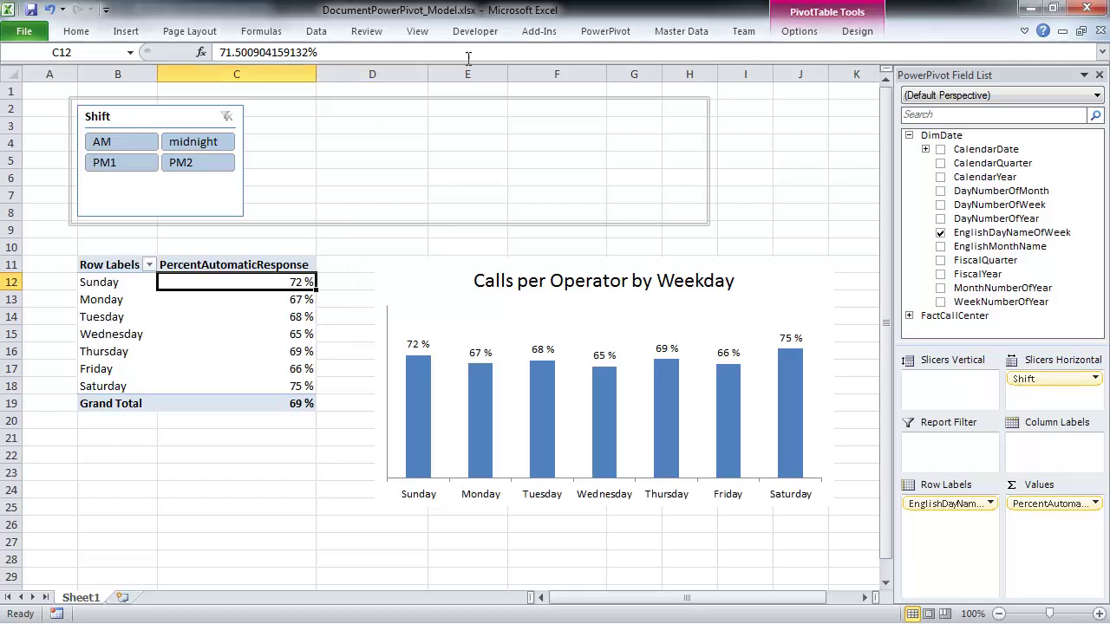
left_click(605, 32)
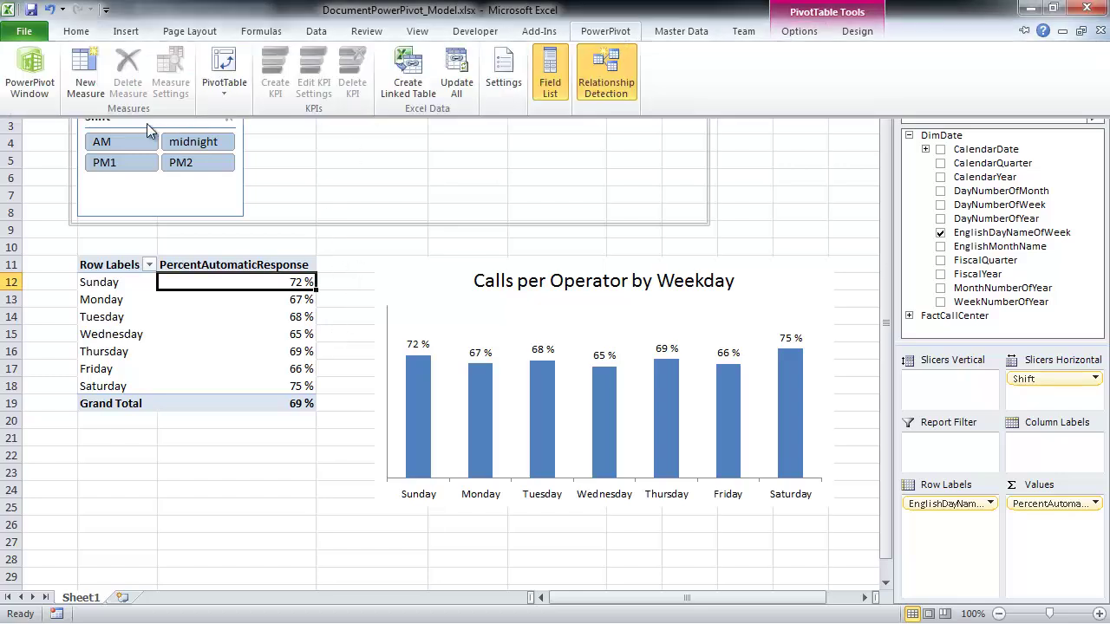
left_click(32, 78)
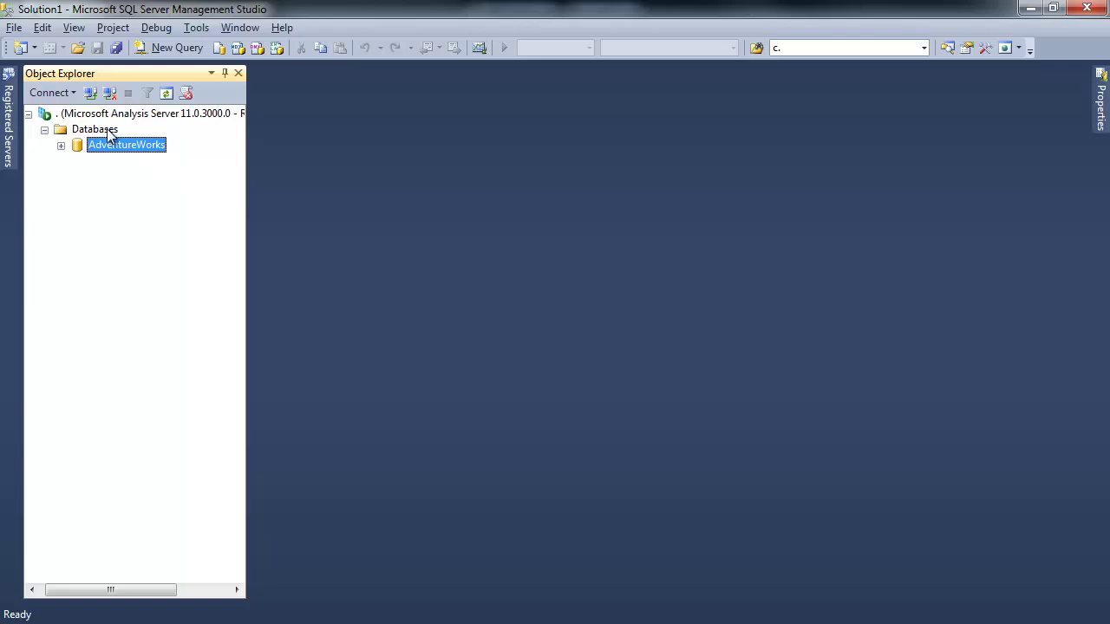
Start a restore from PowerPivot on the server's databases in SQL Server Management Studio, with DocumentPowerPivot_Model.xlsx as the backup file
right_click(109, 135)
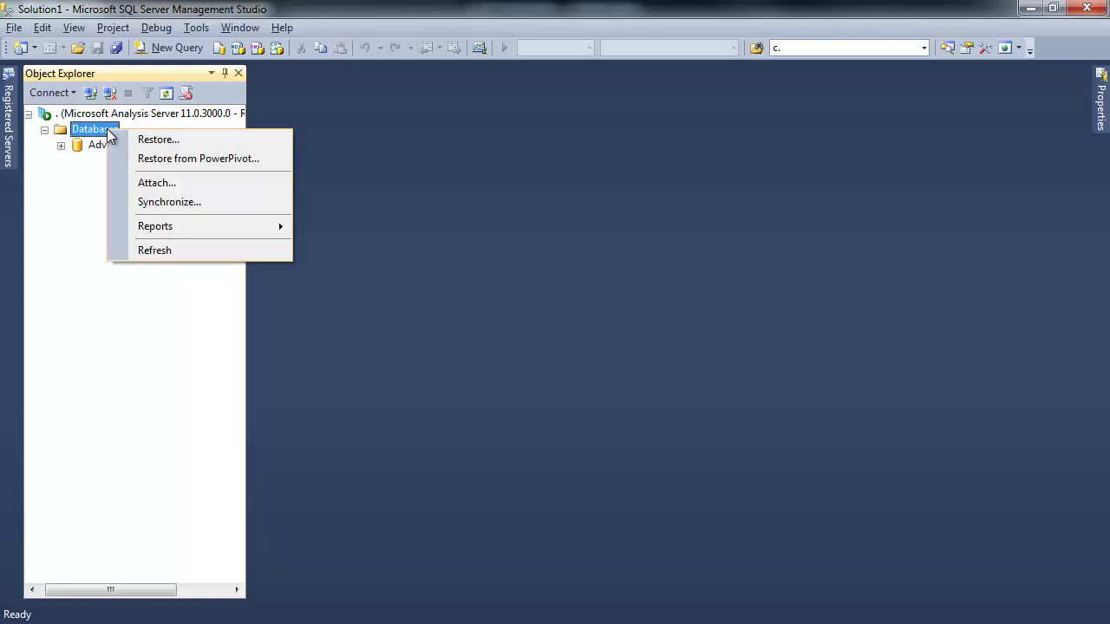
left_click(168, 165)
left_click(912, 173)
left_click(677, 462)
key("ctrl+v")
left_click(622, 503)
type("DocumentPowerPivot_Model.xlsx")
key("Return")
Name the restore database AdventureWorksCallCenter, choose its storage location and run the restore
left_click(878, 267)
type("Adventur")
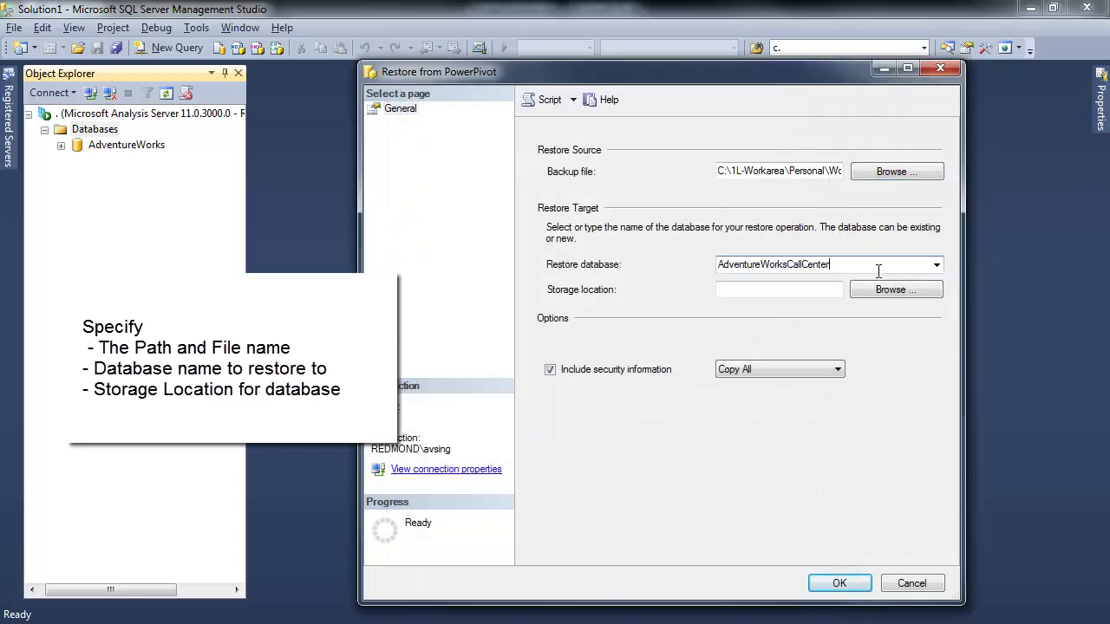
left_click(876, 291)
left_click(708, 593)
left_click(840, 583)
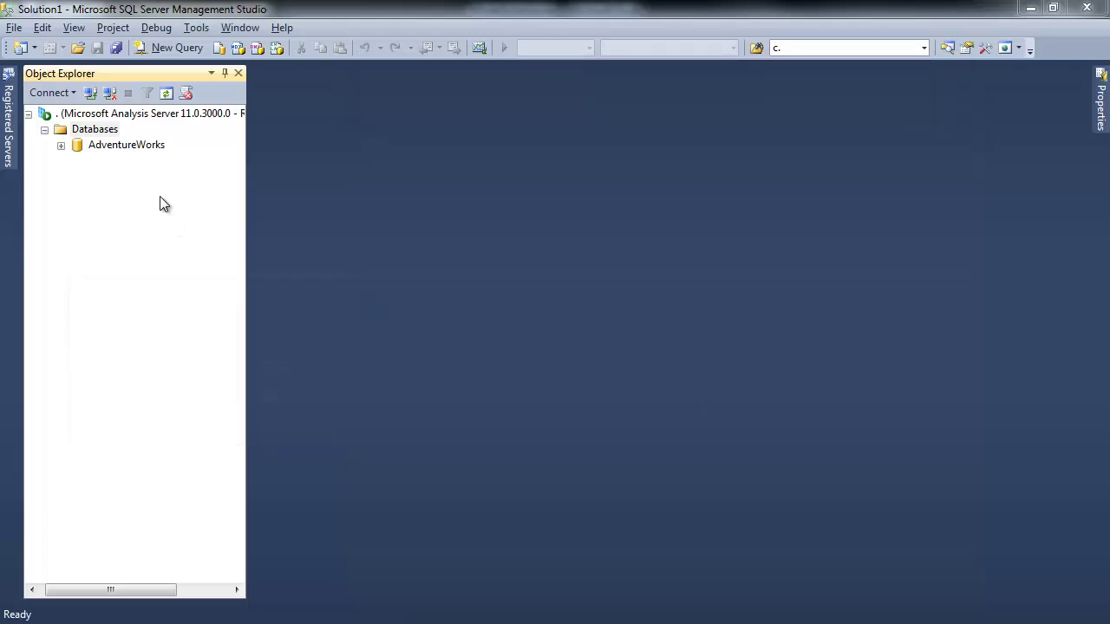
Refresh the server's database list and expand the AdventureWorksCallCenter database
left_click(97, 129)
left_click(167, 93)
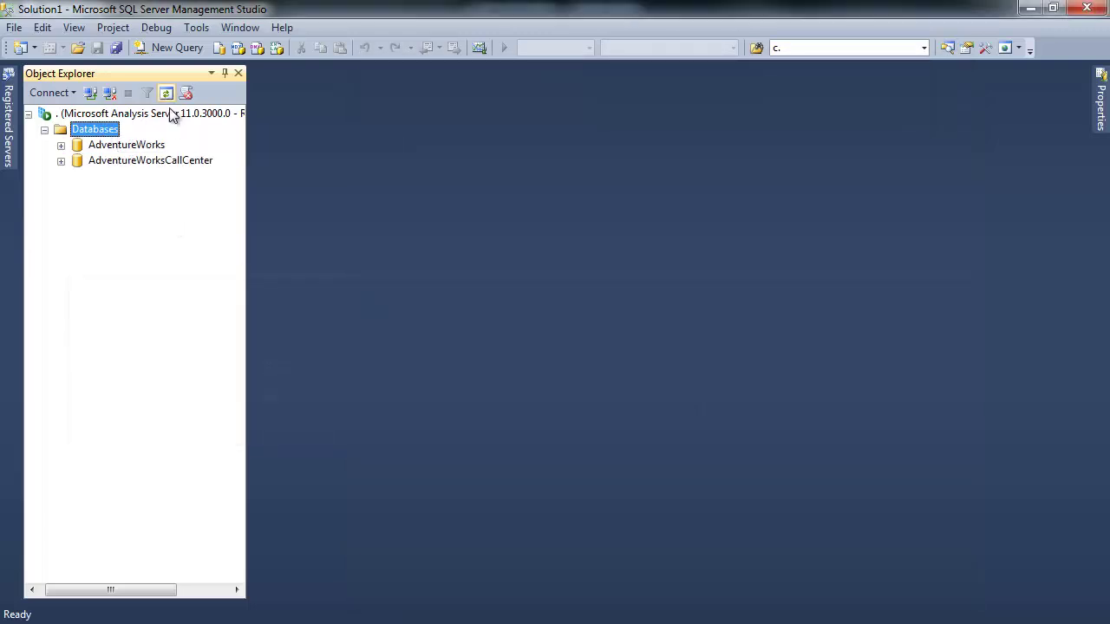
left_click(130, 161)
left_click(61, 161)
left_click(78, 192)
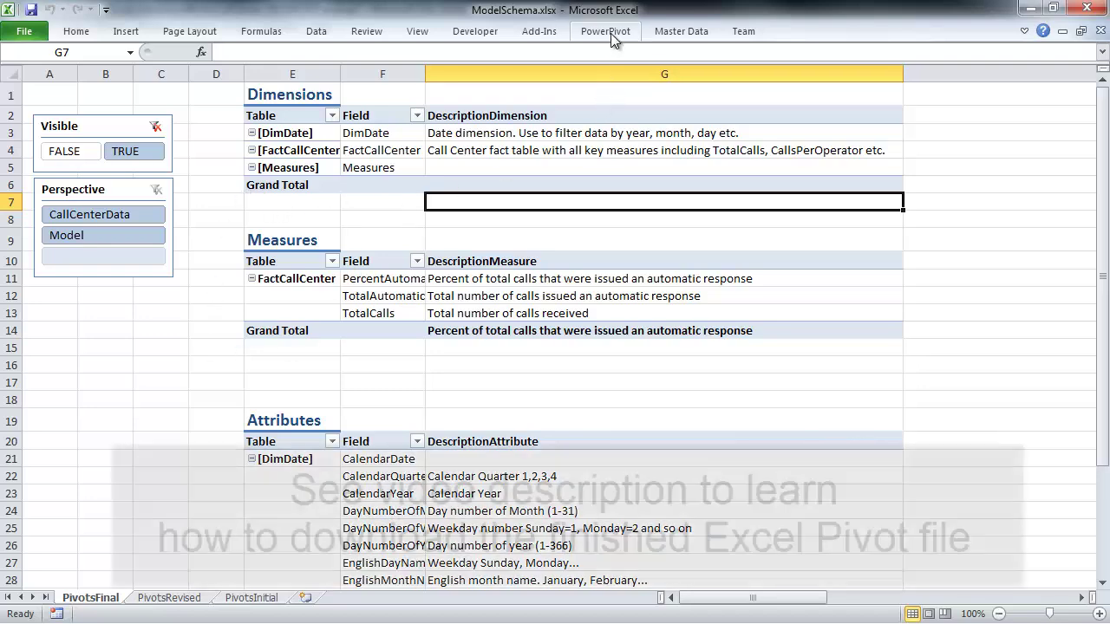
Open the PowerPivot window of ModelSchema.xlsx and review the query in the Perspective table's properties, leaving it unsaved
left_click(606, 31)
left_click(45, 89)
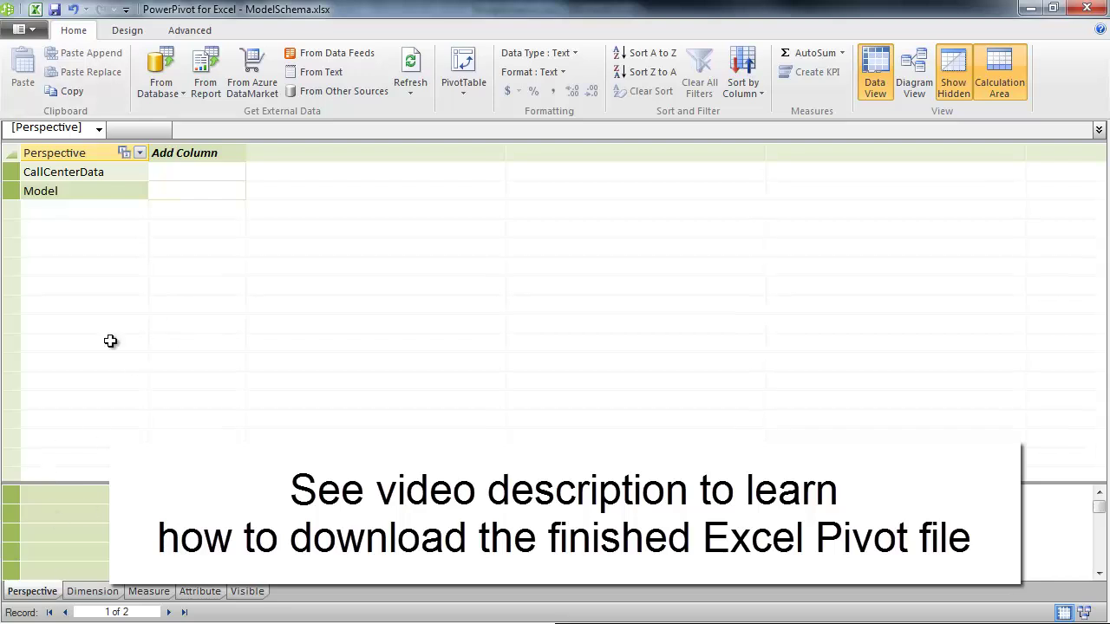
left_click(124, 192)
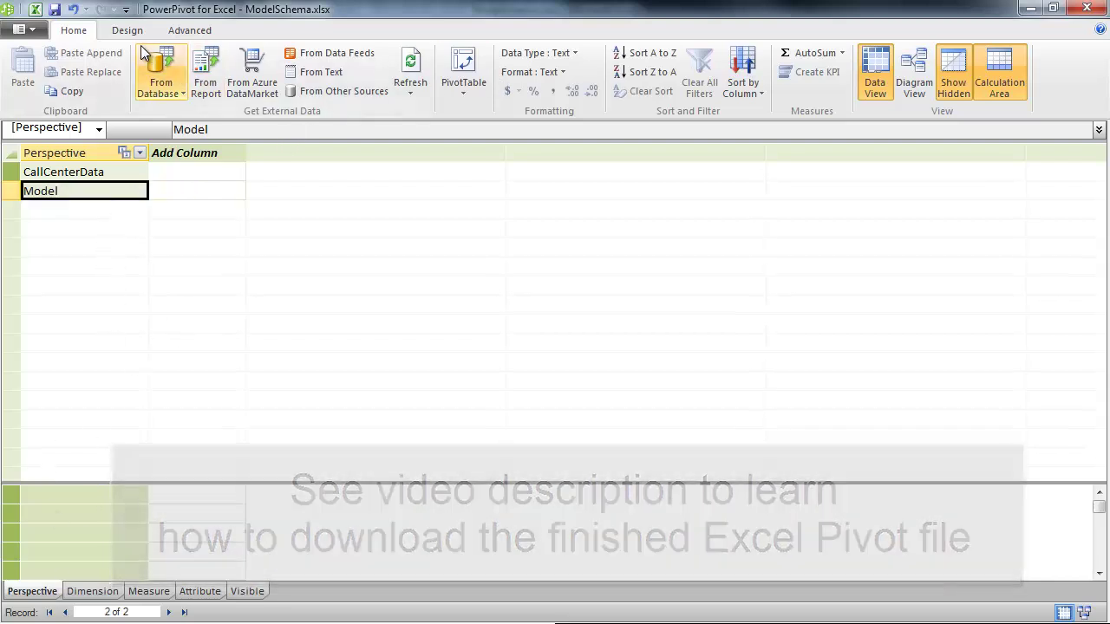
left_click(127, 30)
left_click(444, 84)
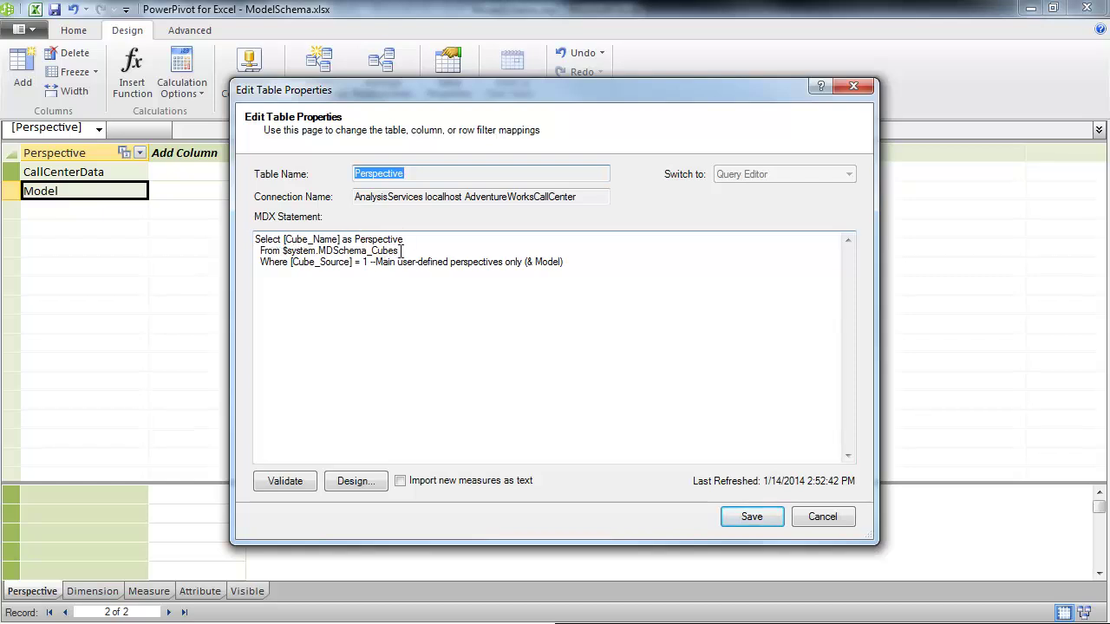
left_click(820, 515)
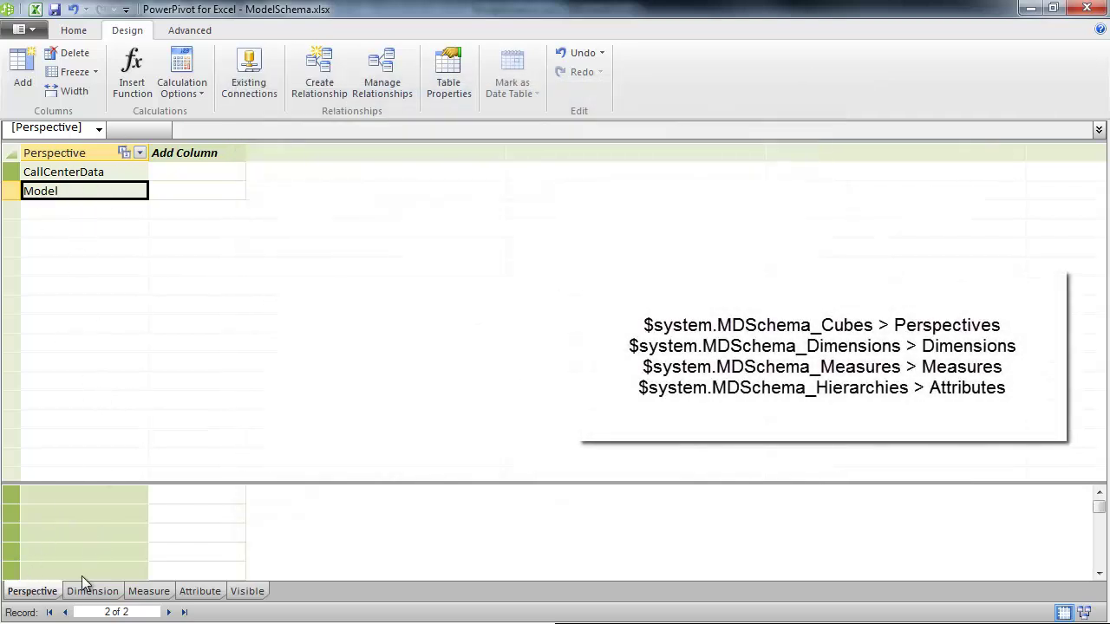
Examine the Dimension, Measure and Attribute tables, including the Attribute table's Hierarchy_Is_Visible, RelatedPerspective and Visible columns
left_click(91, 594)
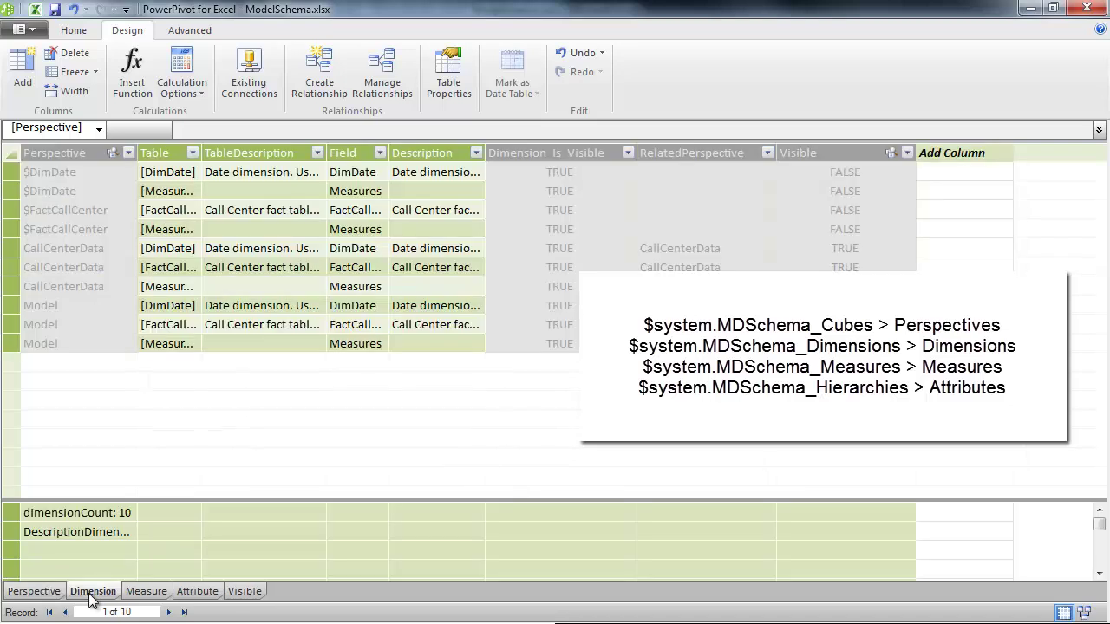
left_click(146, 593)
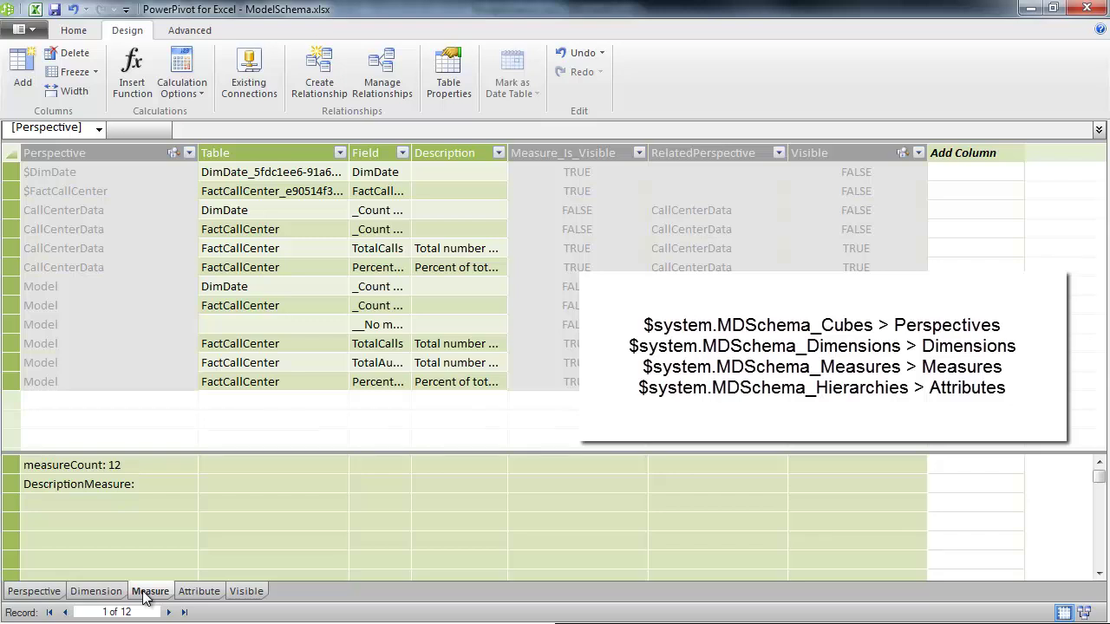
left_click(198, 593)
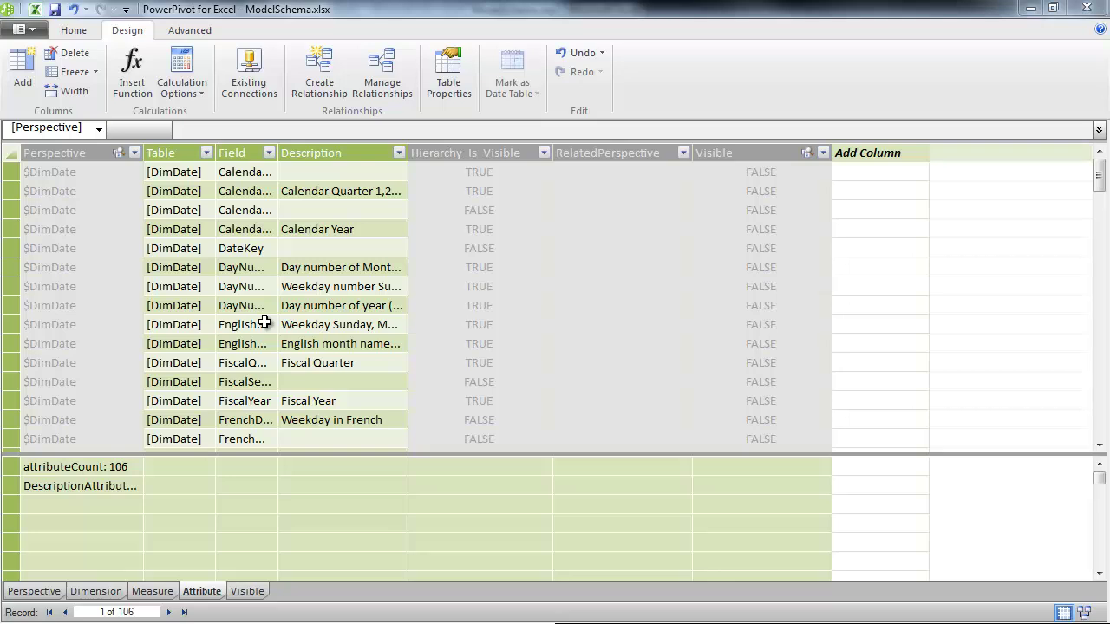
left_click(499, 224)
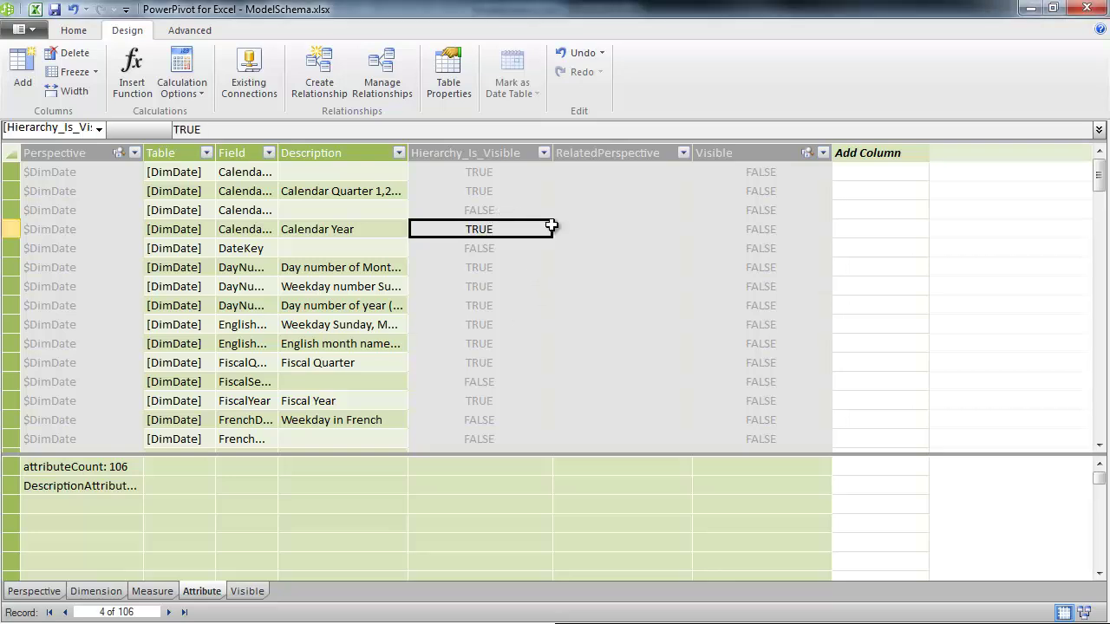
left_click(591, 223)
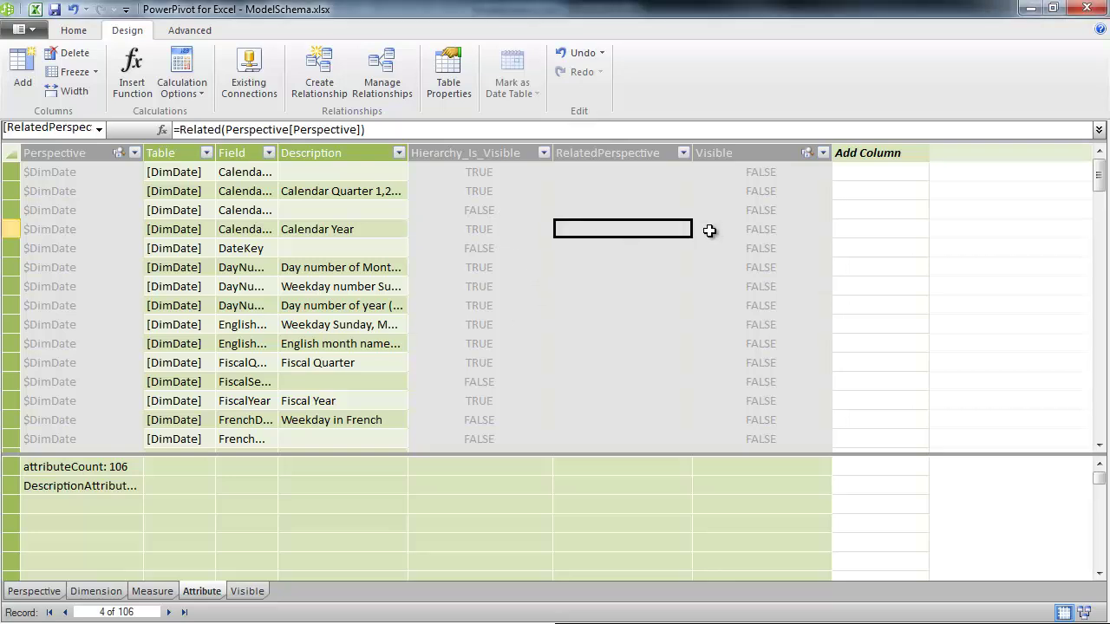
left_click(719, 227)
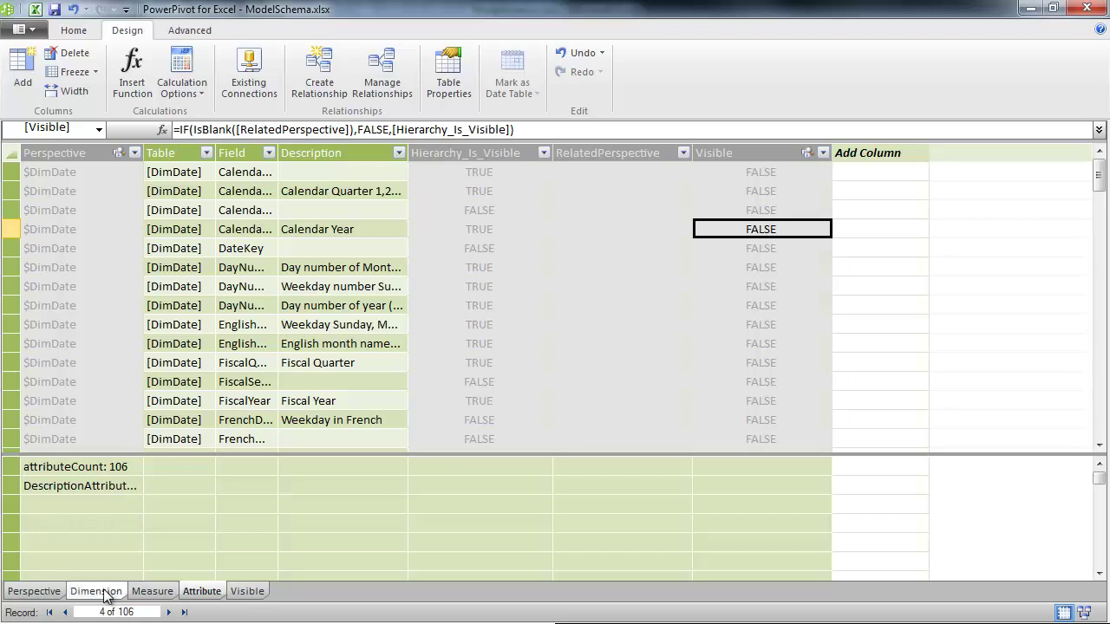
Review the Visible, Attribute, Dimension and Perspective tables and show the model's relationships in the diagram view
left_click(246, 591)
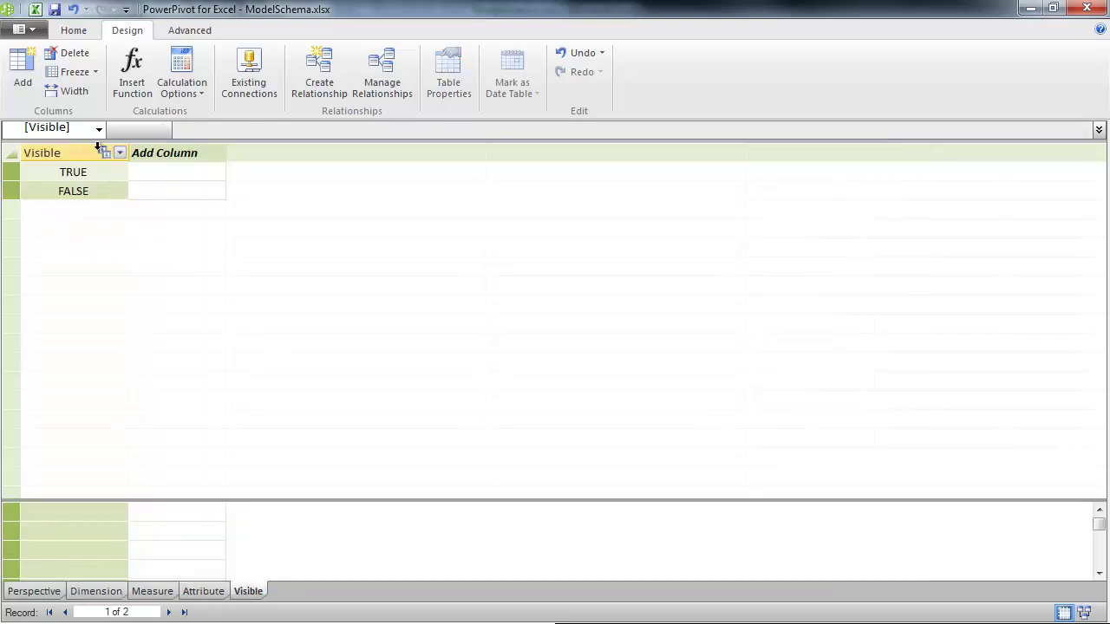
left_click(202, 593)
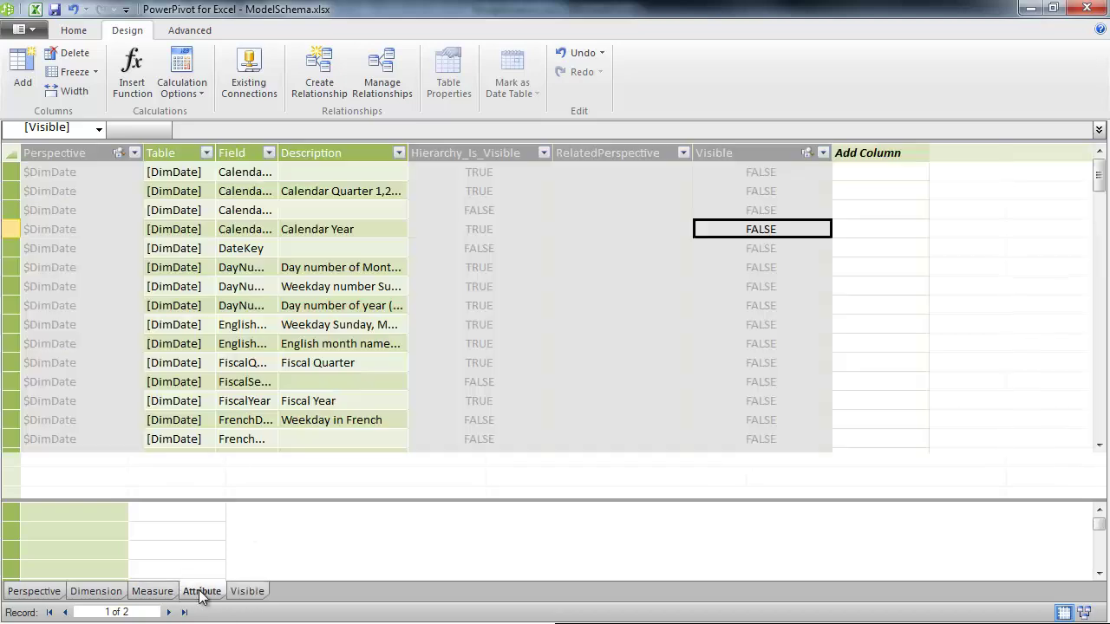
left_click(106, 595)
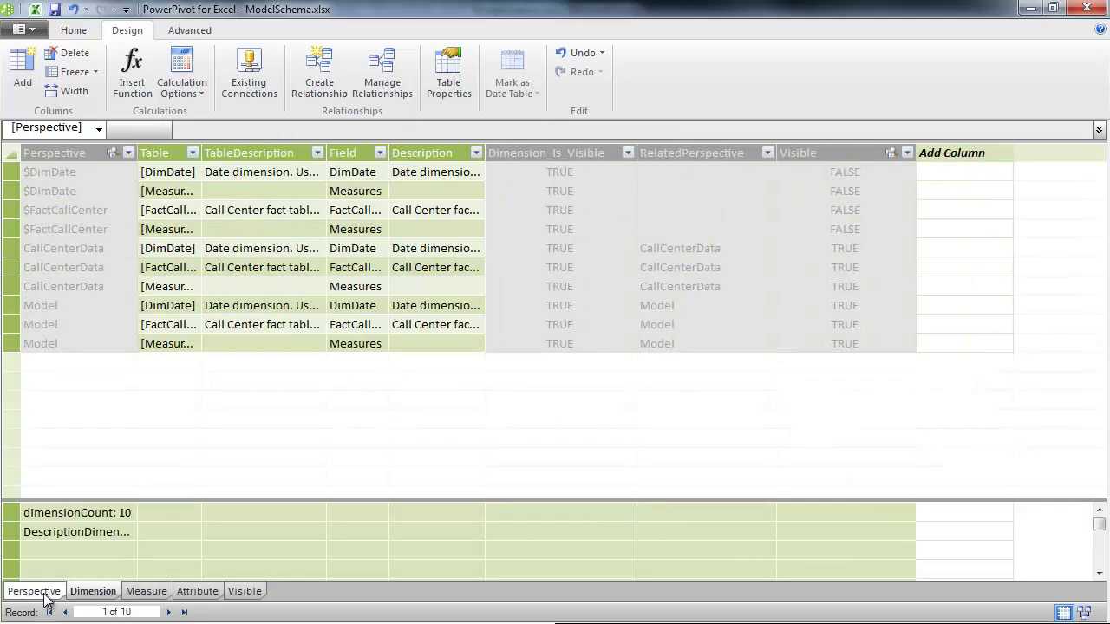
left_click(17, 596)
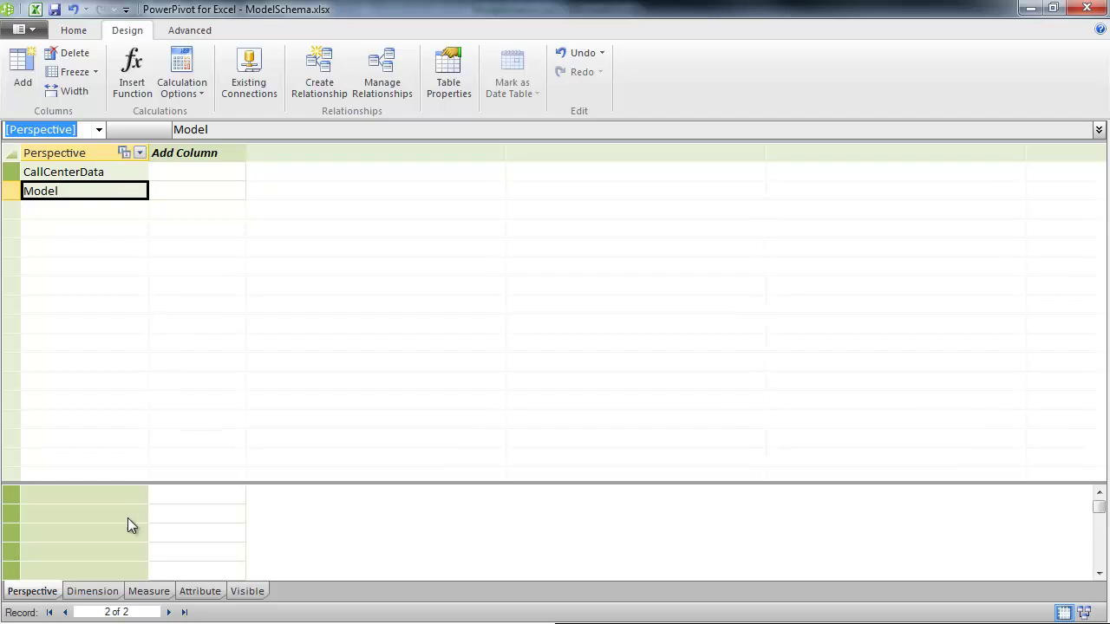
left_click(1084, 612)
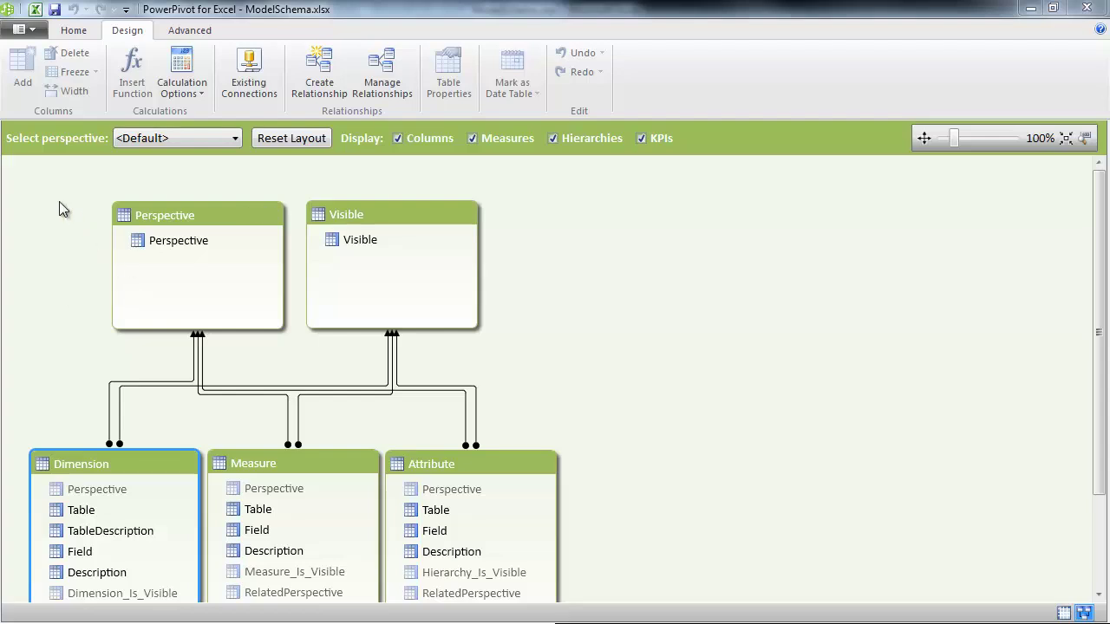
Switch to the Excel workbook and inspect the field layout of the Attributes pivot table on the PivotsInitial sheet
left_click(37, 11)
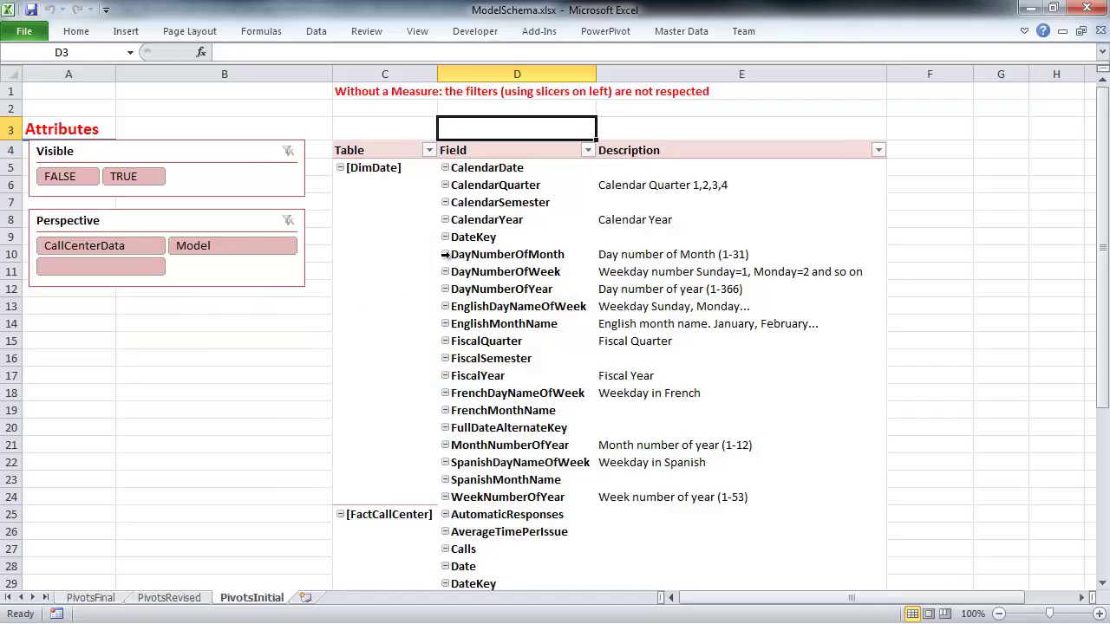
left_click(488, 207)
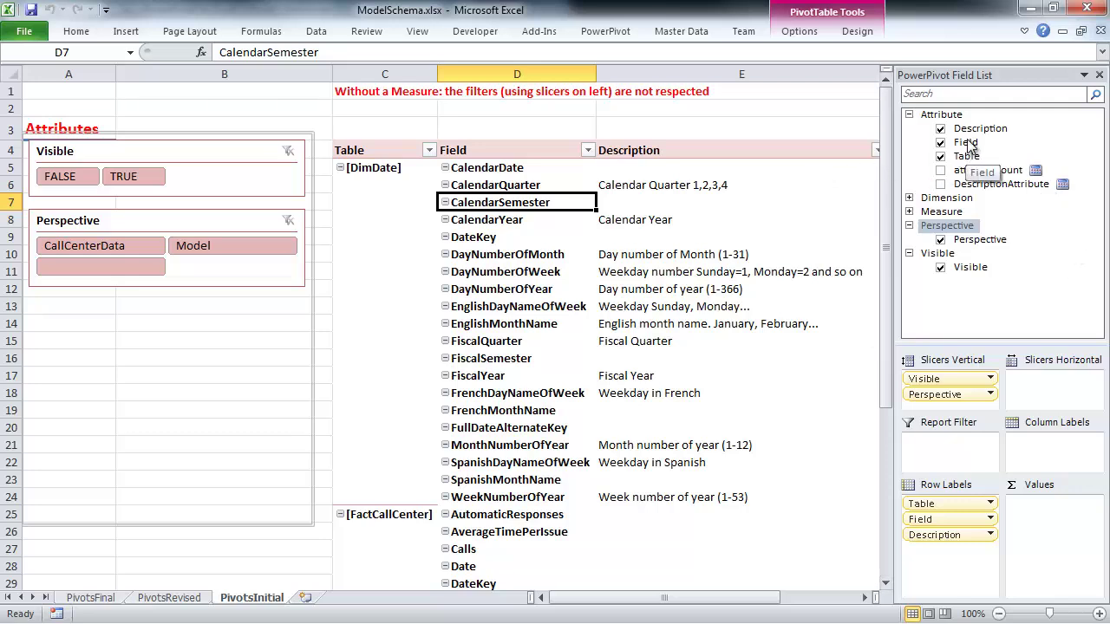
left_click(691, 132)
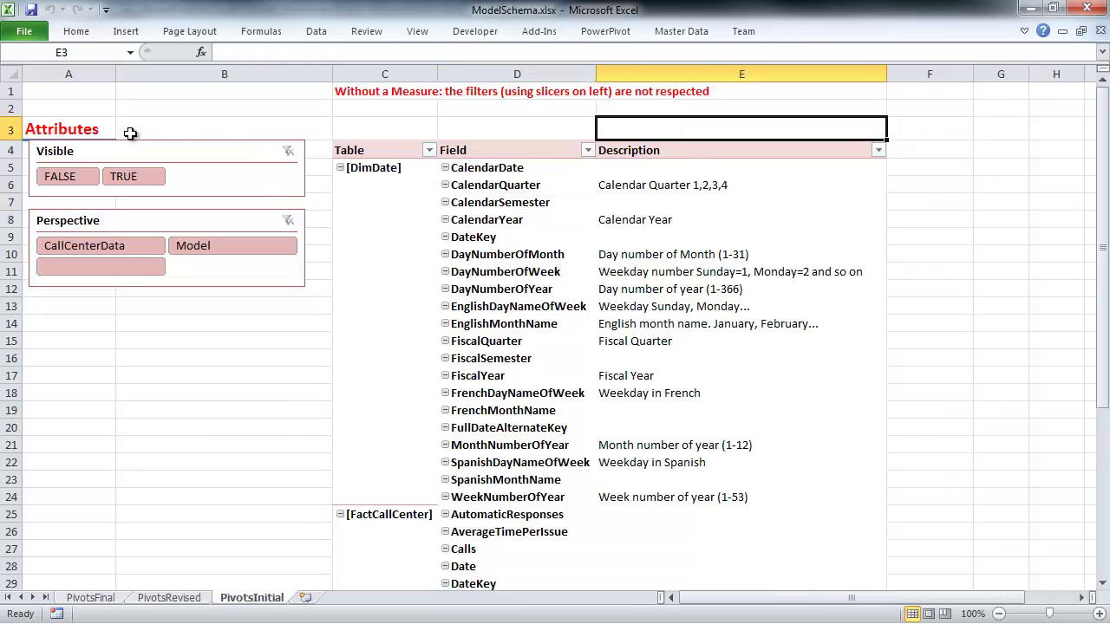
Try slicing the Attributes pivot table by perspective CallCenterData and Visible TRUE, and clear both slicer filters
left_click(206, 250)
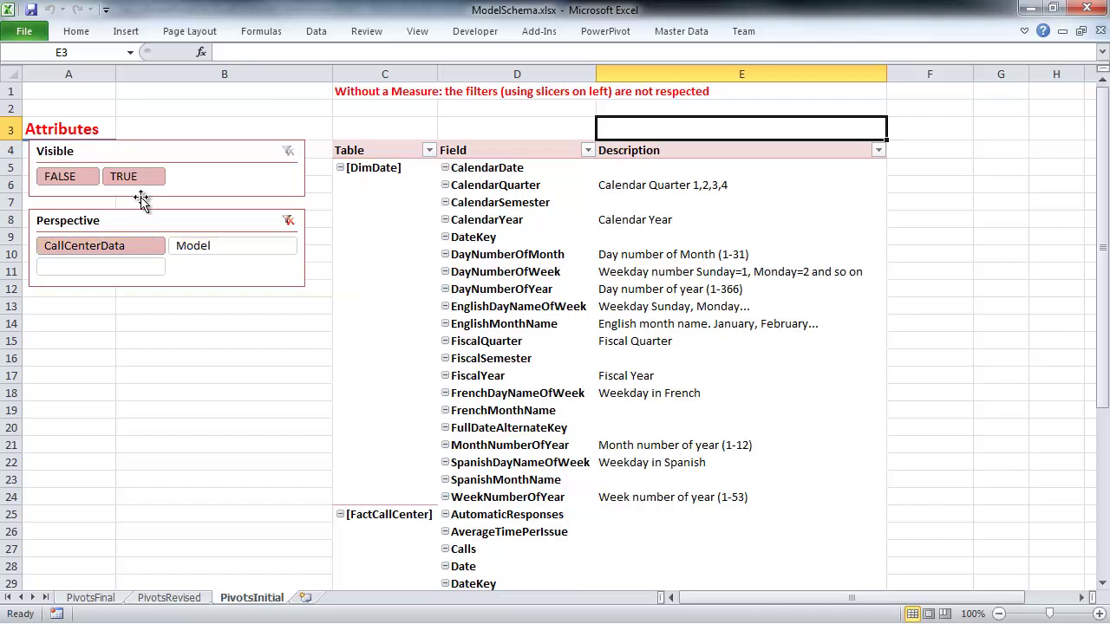
left_click(141, 179)
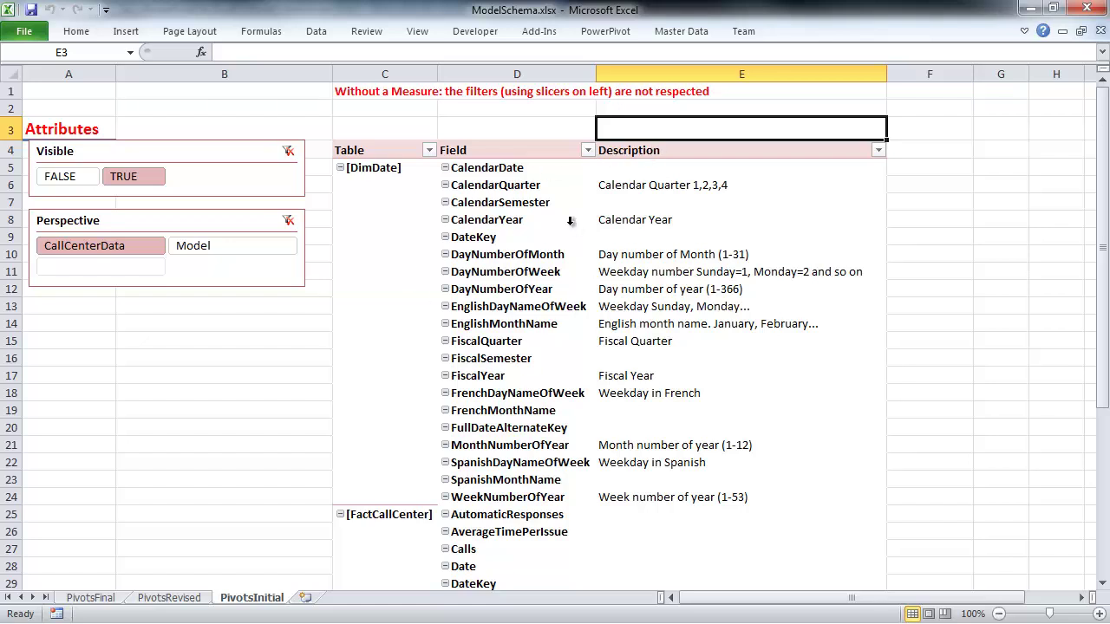
left_click(288, 220)
left_click(288, 151)
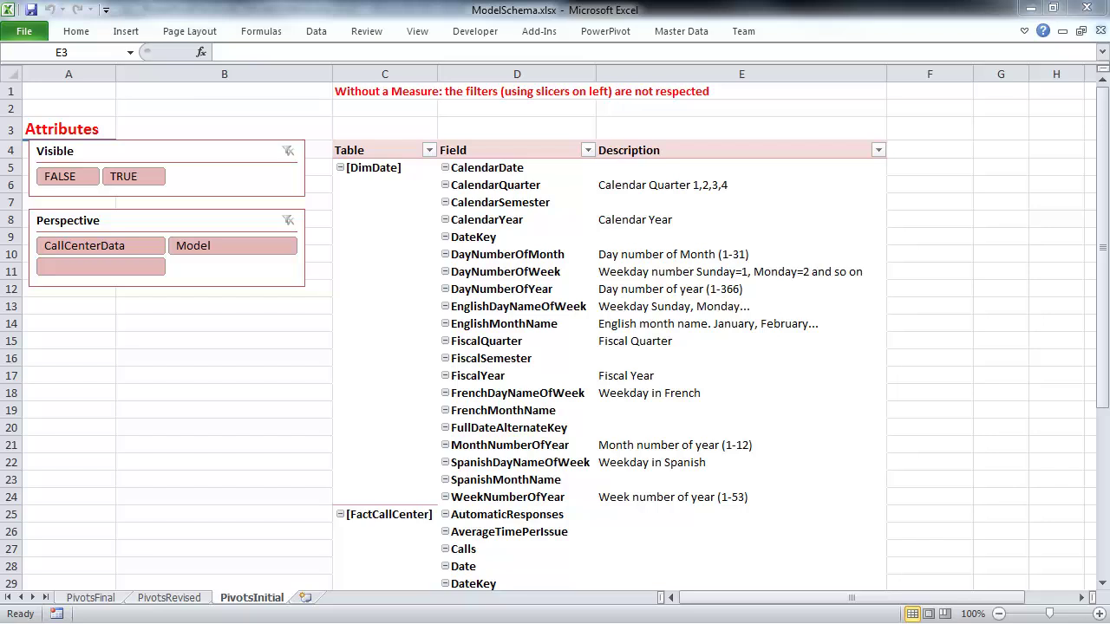
Open the PowerPivot window, go to the Attribute table from the diagram and show the attributeCount measure's formula
left_click(607, 33)
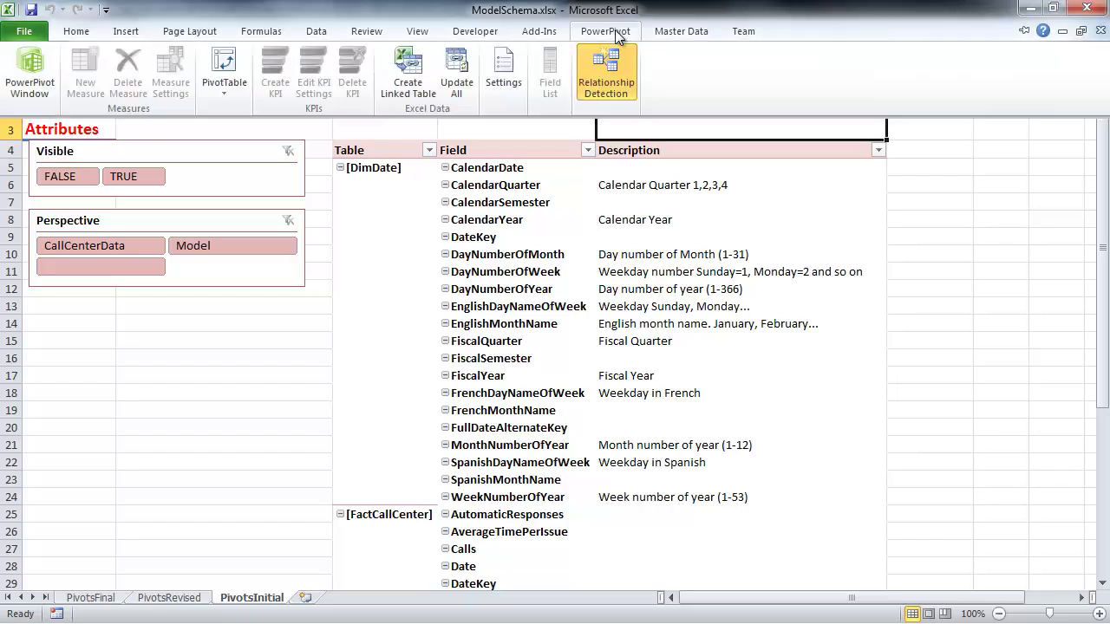
left_click(29, 73)
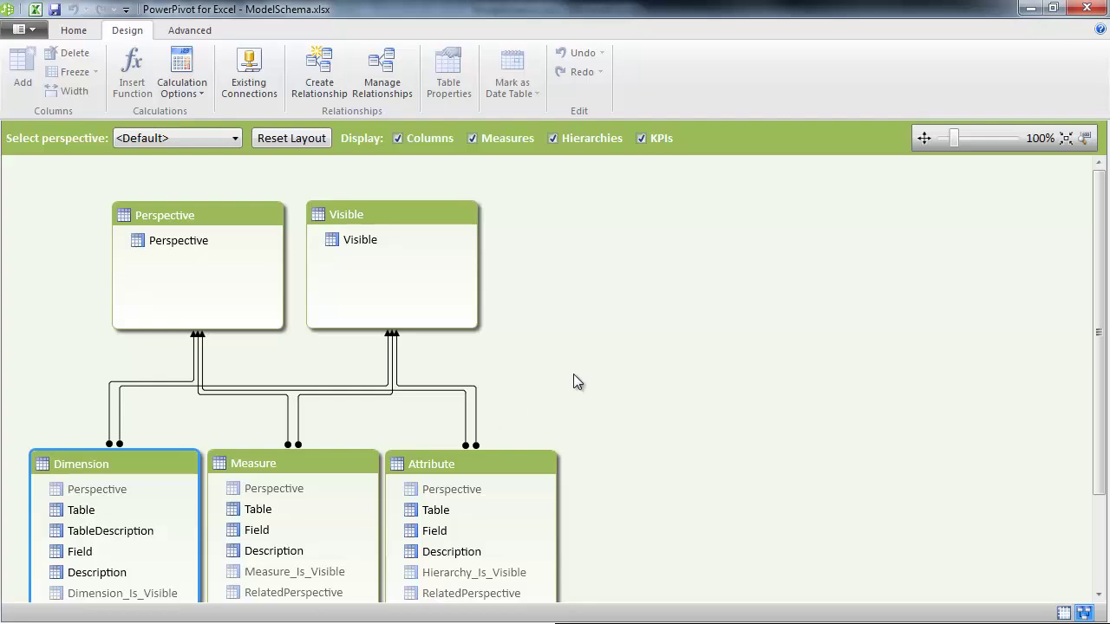
scroll(607, 375, "down", 3)
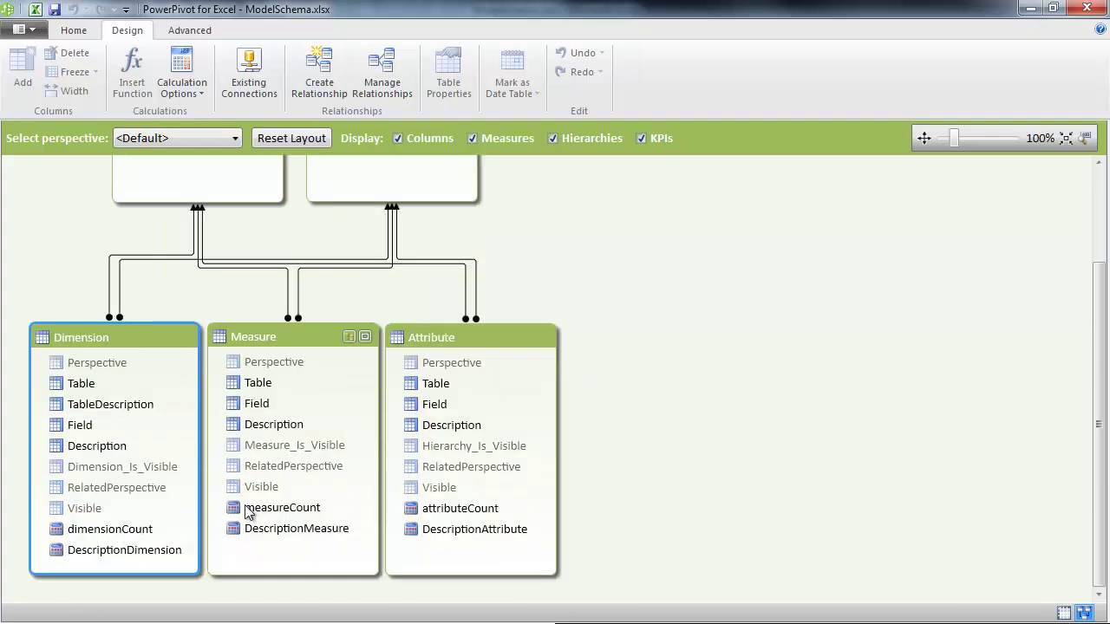
right_click(449, 339)
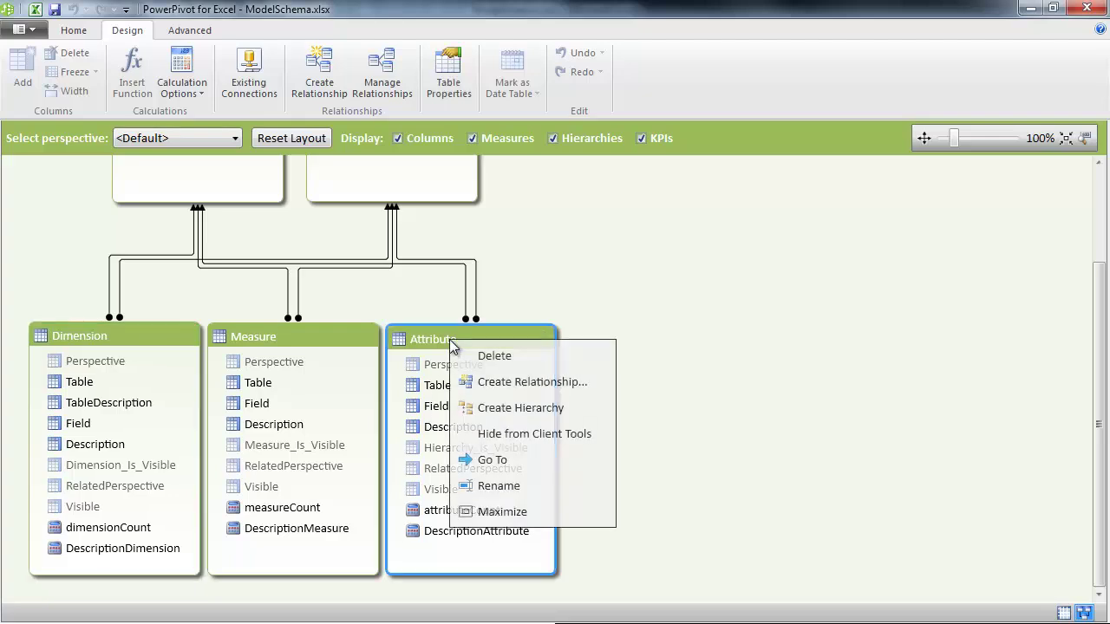
left_click(490, 459)
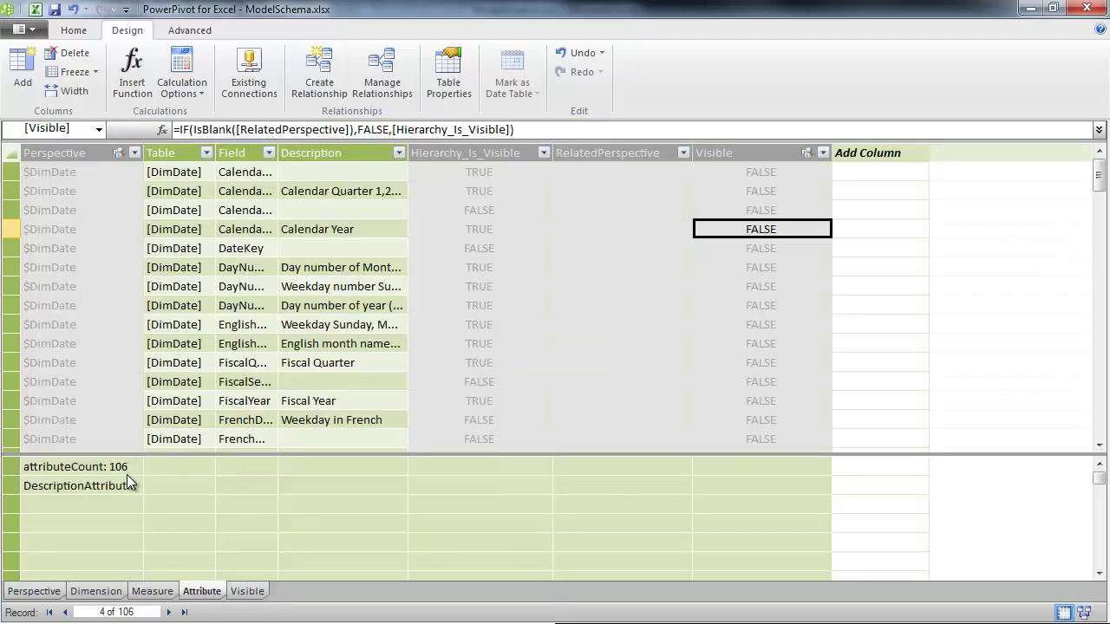
left_click(92, 467)
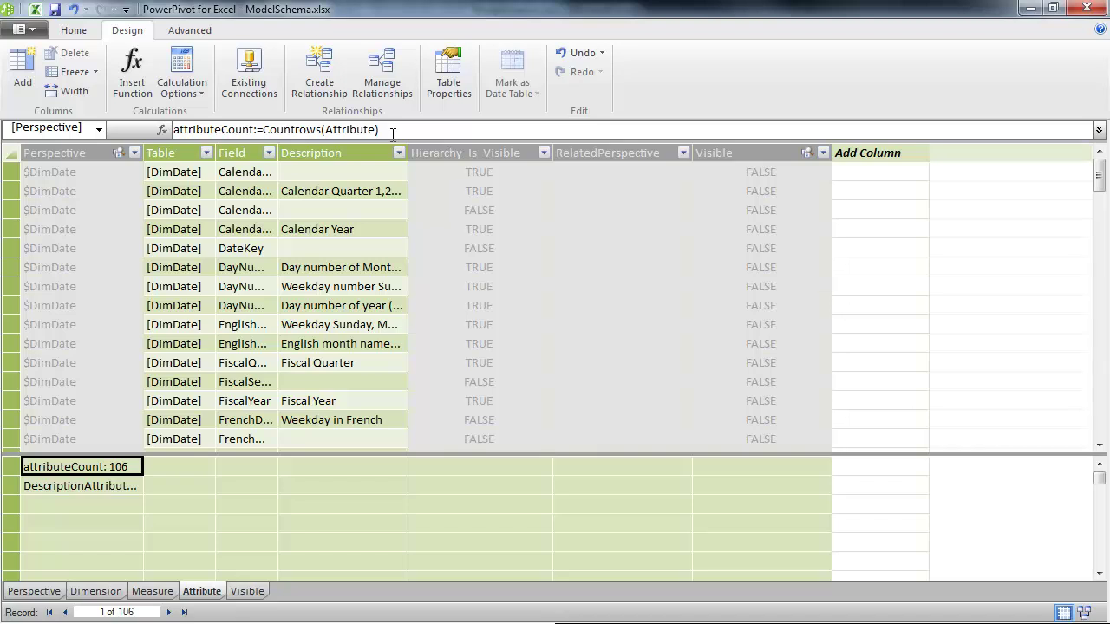
Return to Excel and examine the Attributes and Measures pivot tables on the PivotsRevised sheet, including their field layouts
left_click(35, 8)
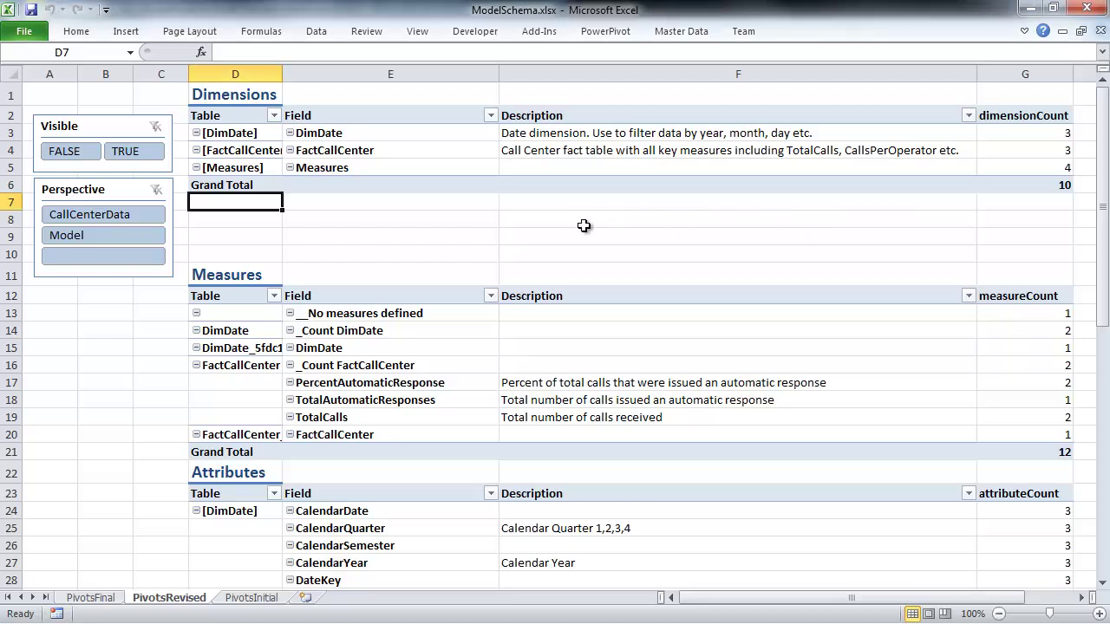
scroll(587, 240, "down", 1)
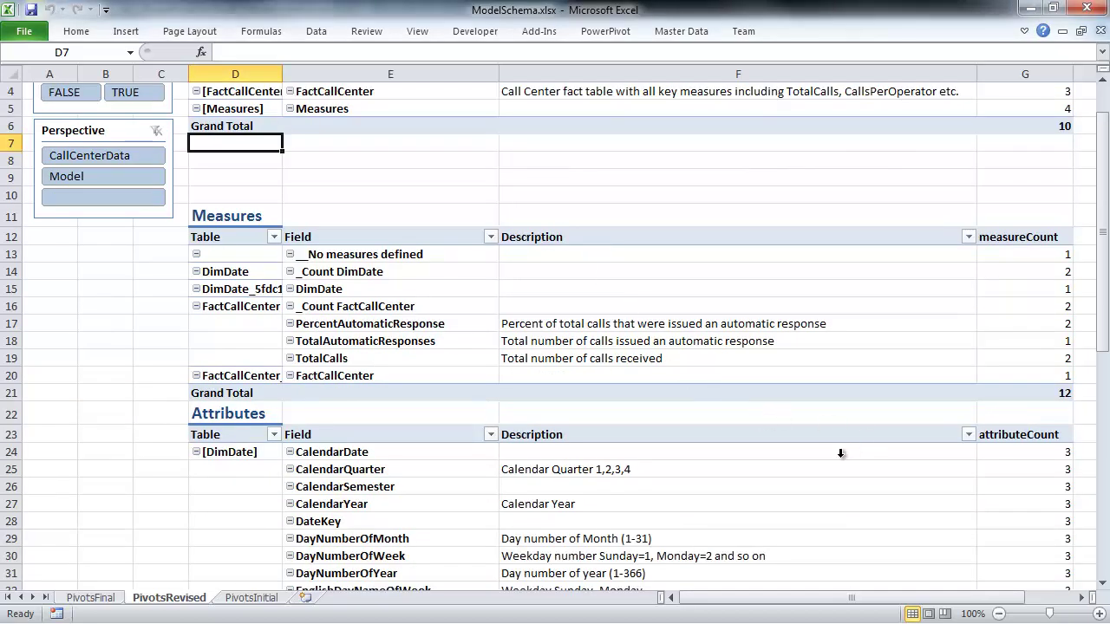
left_click(915, 460)
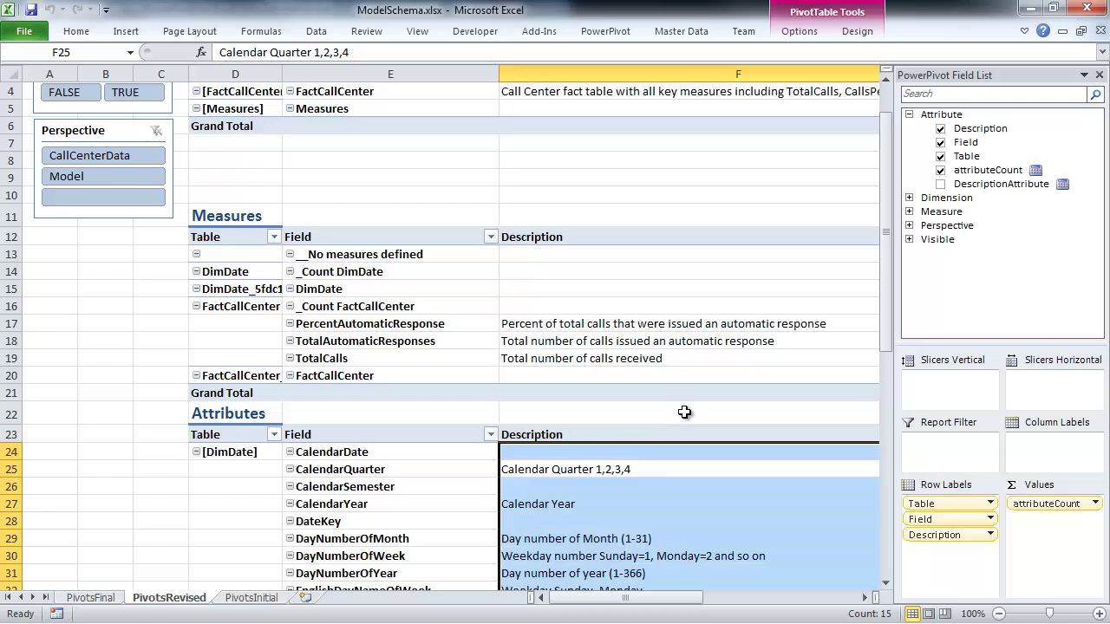
left_click(1100, 76)
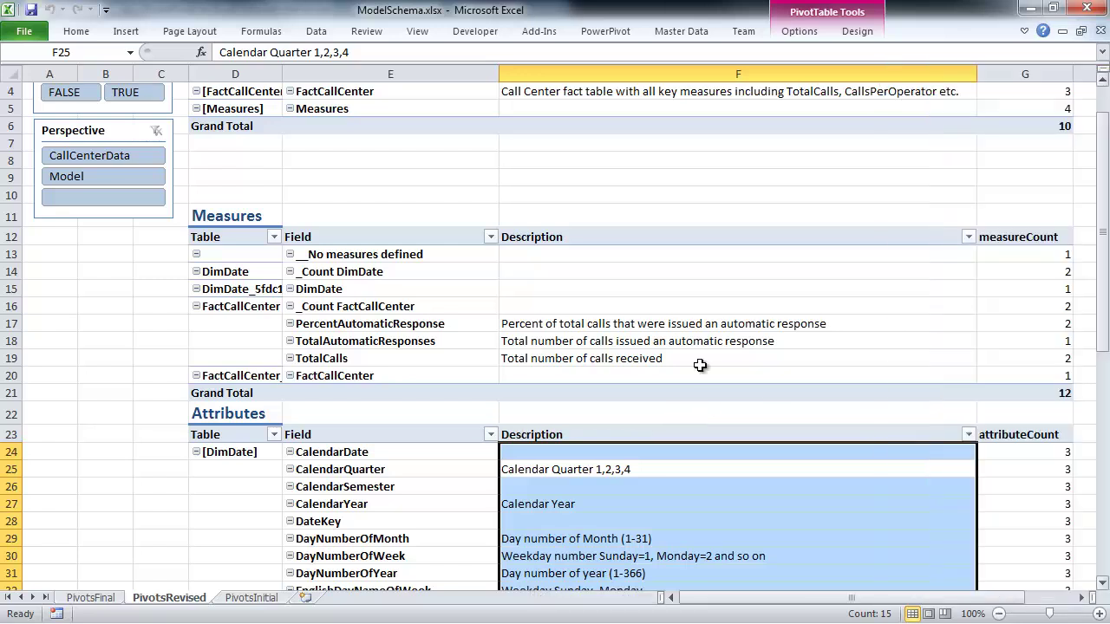
left_click(460, 414)
left_click(436, 237)
scroll(446, 203, "up", 1)
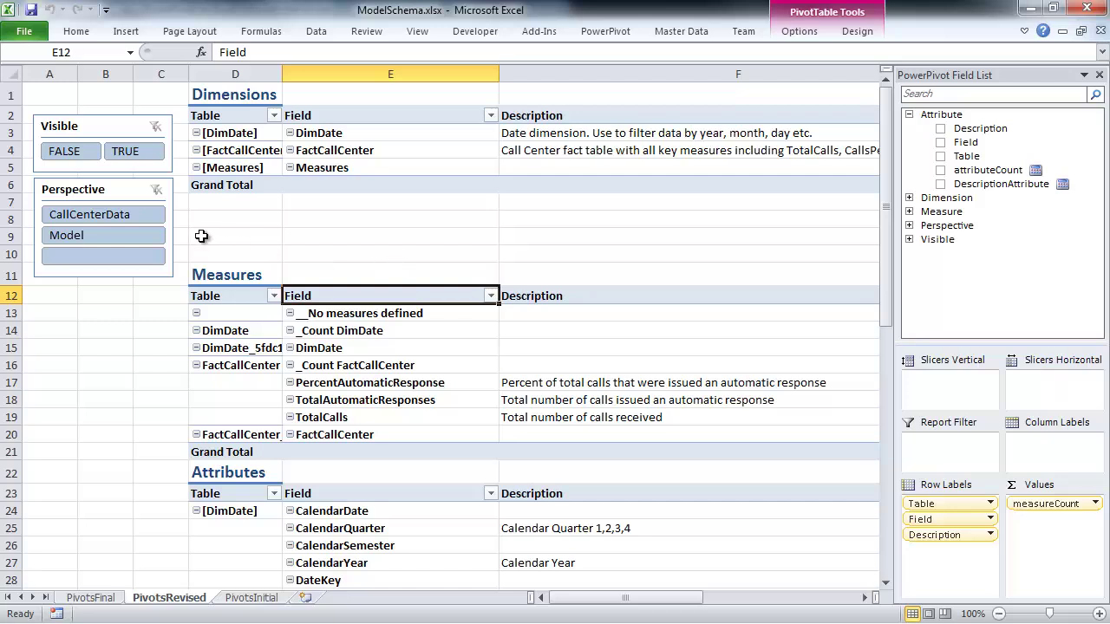
left_click(1099, 77)
Filter the PivotsRevised pivot tables to Visible TRUE and review the Measures and Attributes listings
left_click(156, 152)
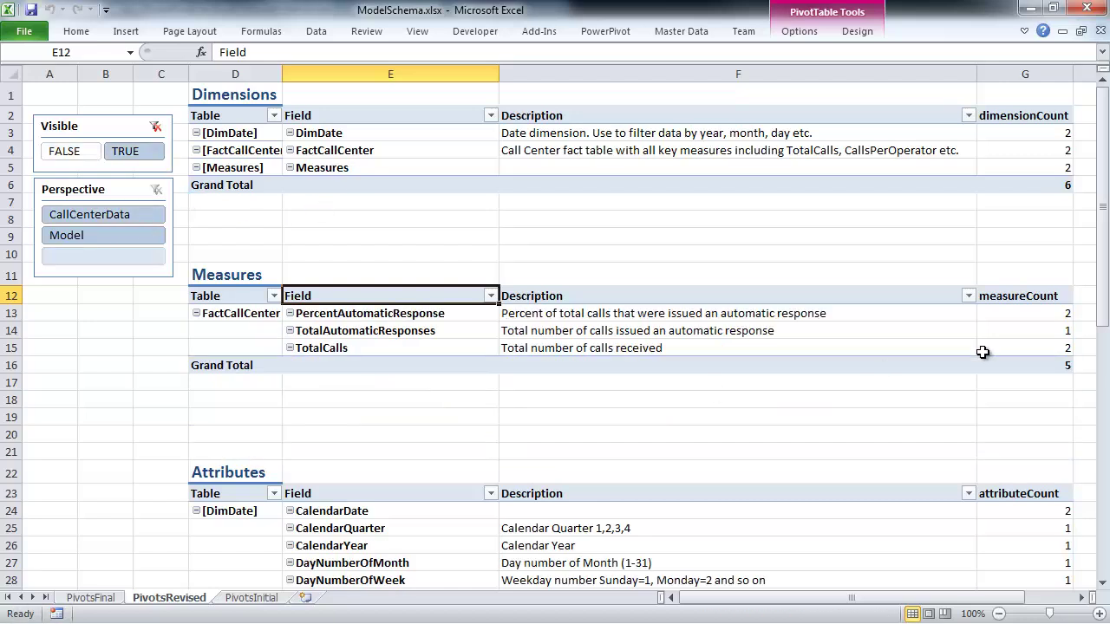
left_click(1103, 584)
left_click(1104, 585)
left_click(1103, 584)
left_click(1103, 585)
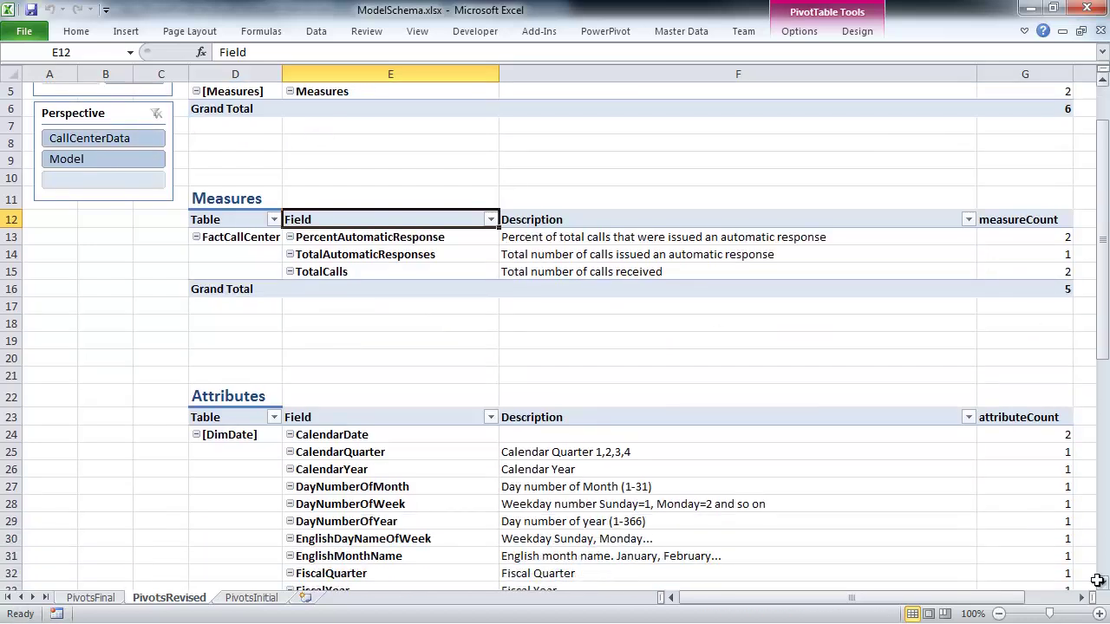
Try the Perspective slicer with CallCenterData and with Model, and clear its filter
left_click(142, 140)
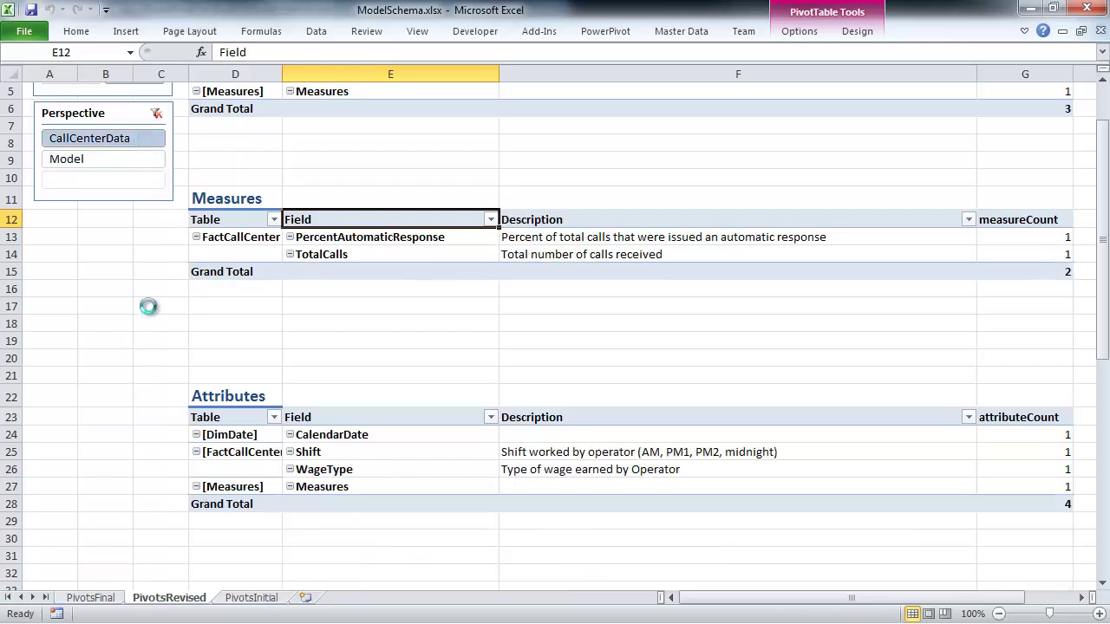
left_click(135, 161)
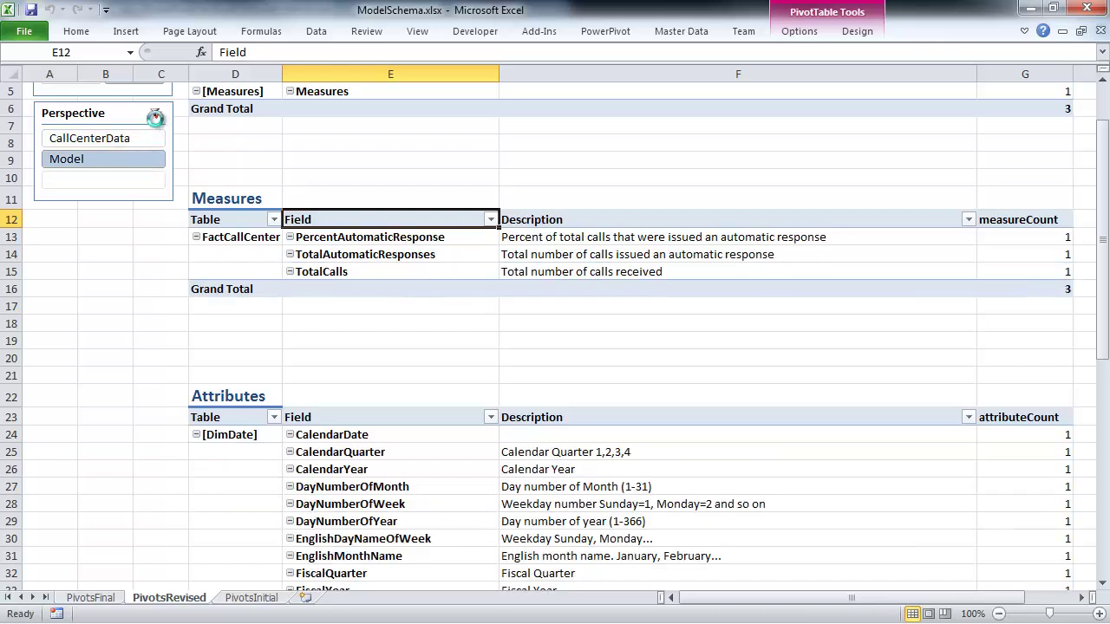
left_click(156, 114)
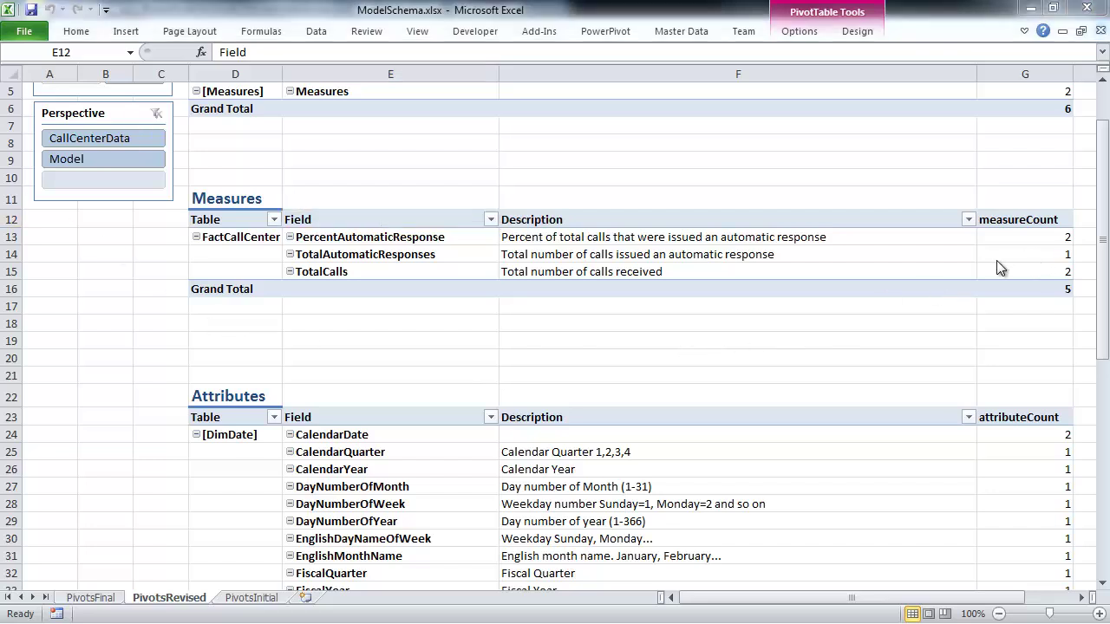
left_click(1102, 254)
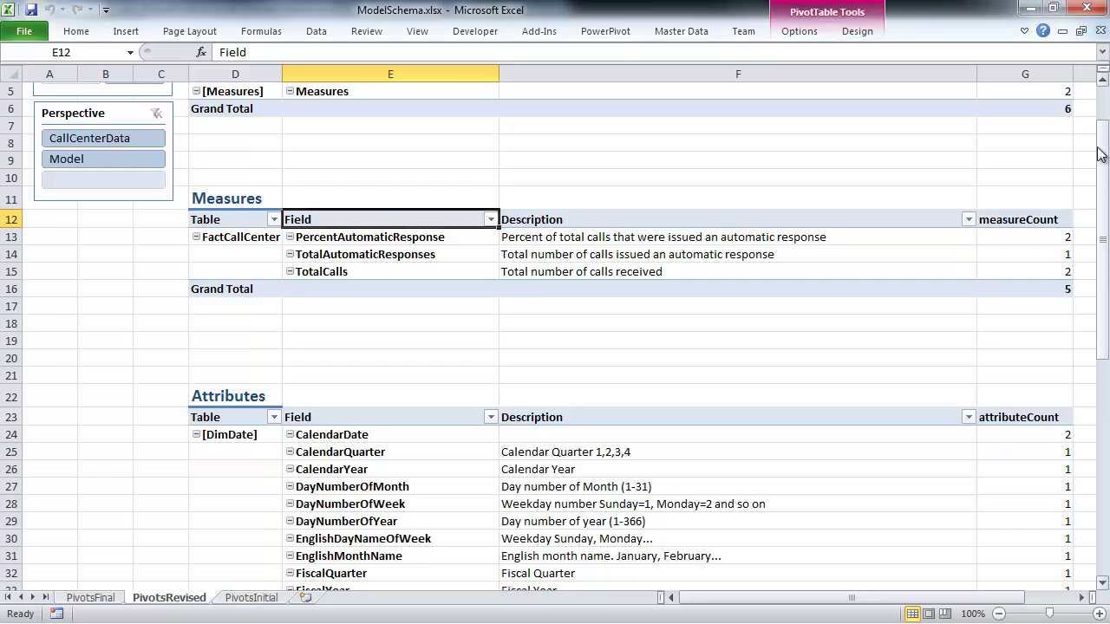
scroll(1103, 117, "up", 2)
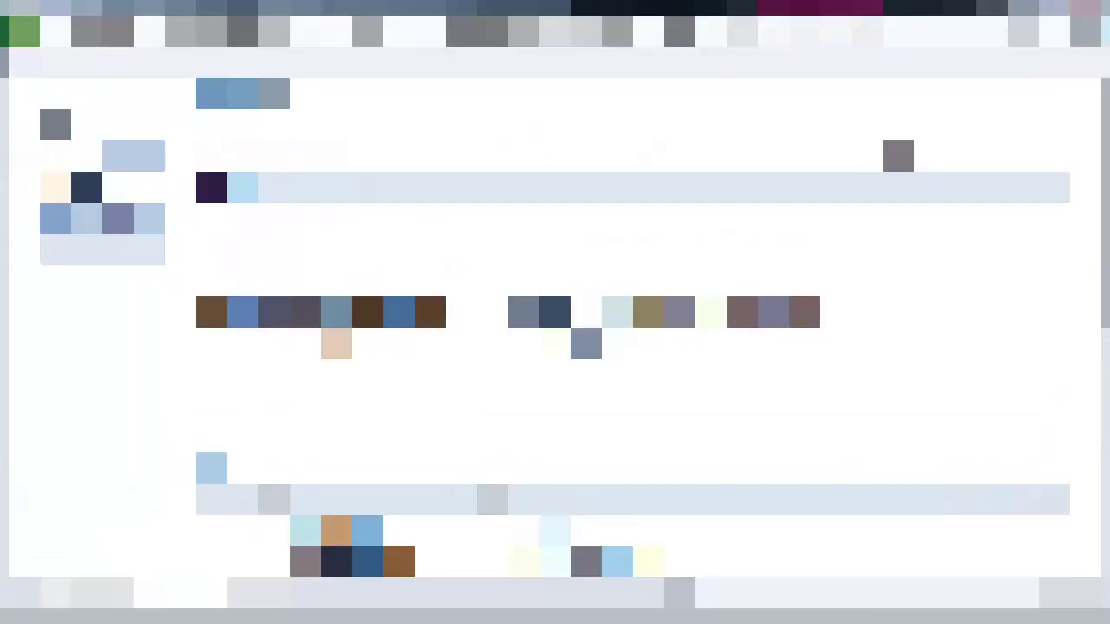
left_click(347, 220)
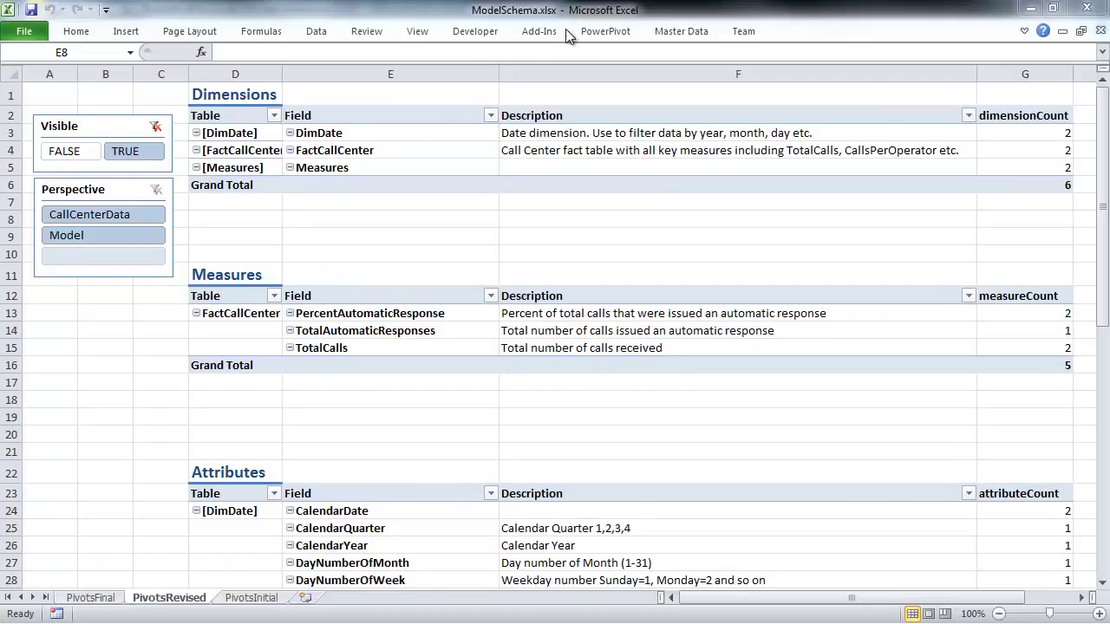
Switch back to the PowerPivot window, go to the Attribute table from the diagram and show the DescriptionAttribute measure's formula
left_click(598, 31)
left_click(30, 76)
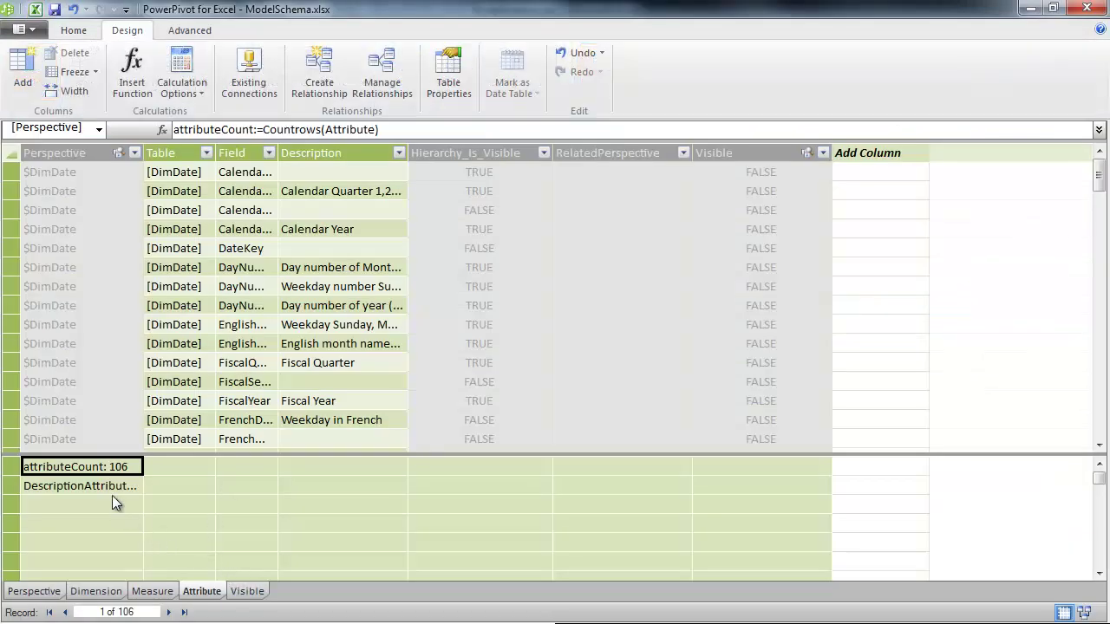
left_click(1084, 613)
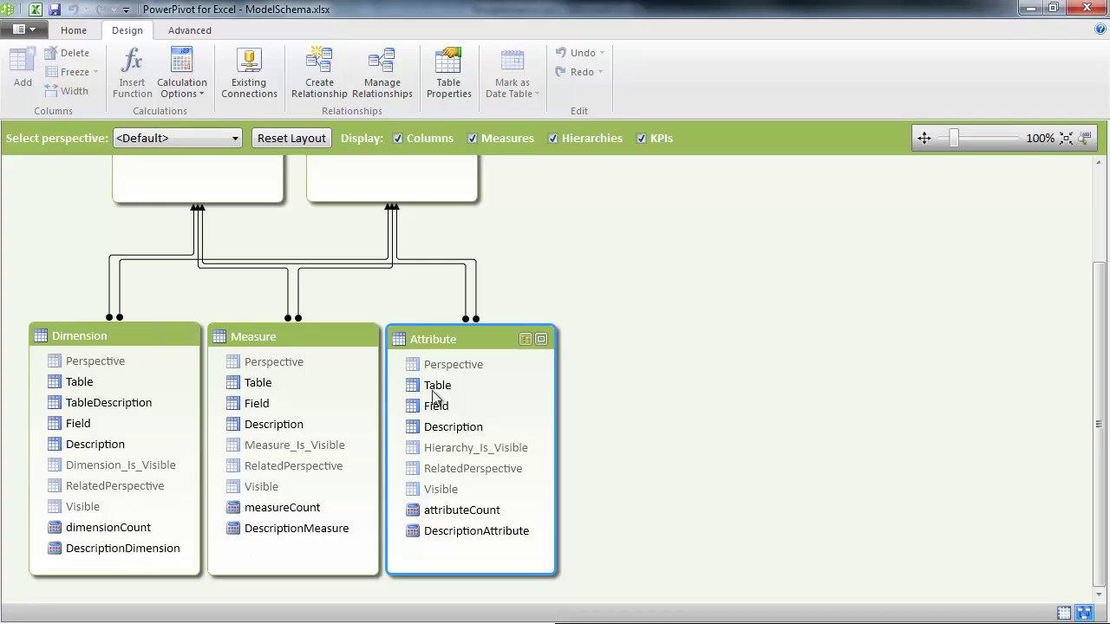
right_click(436, 340)
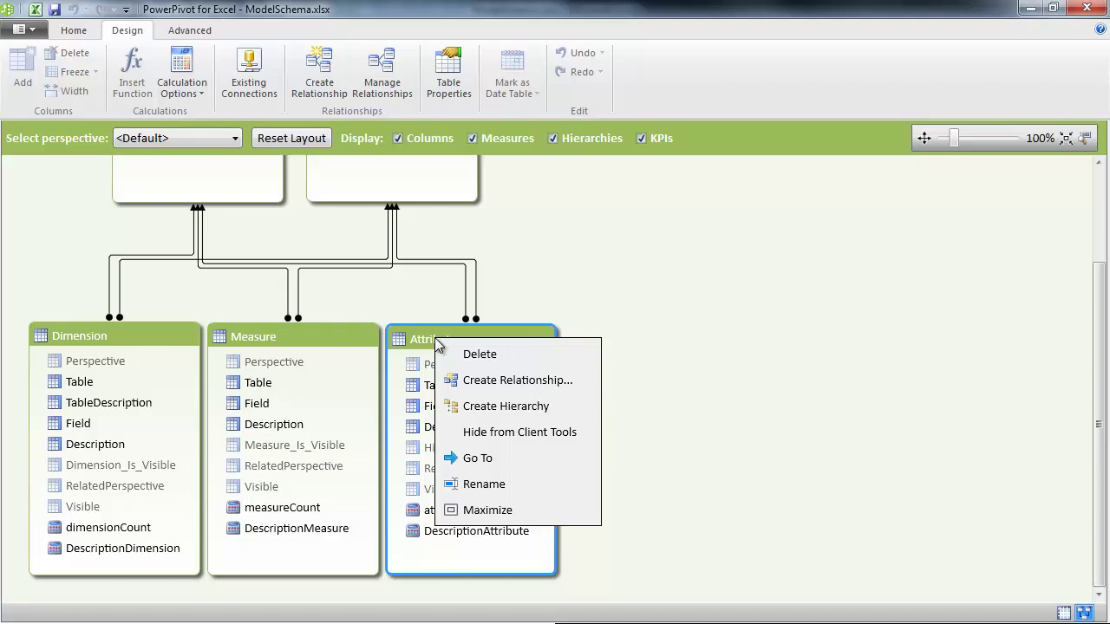
left_click(475, 459)
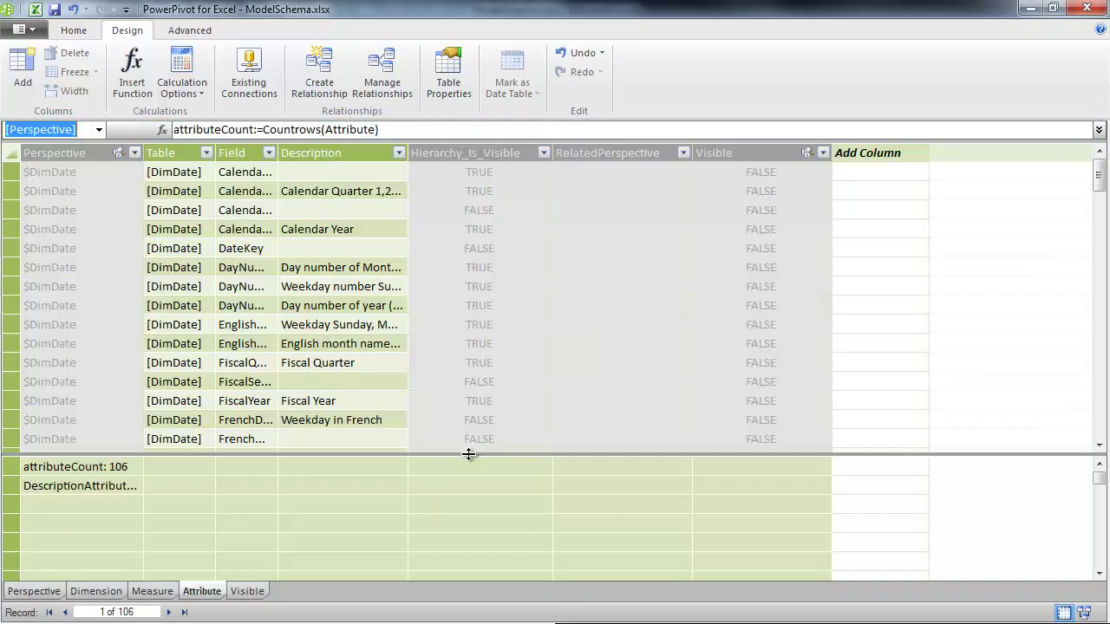
left_click(117, 490)
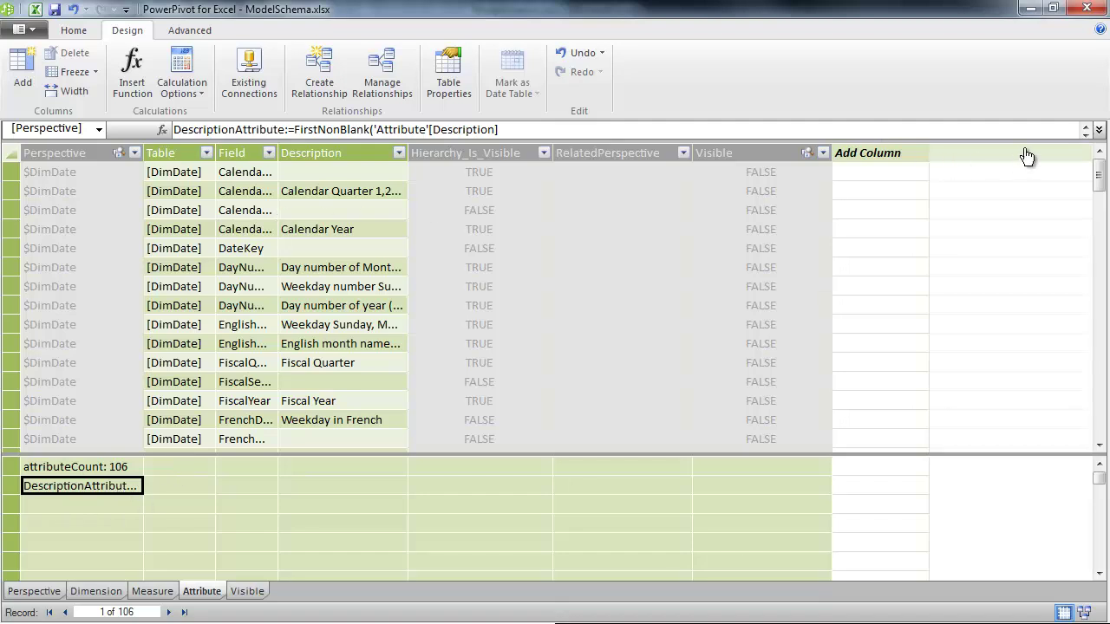
Expand the formula bar to read the full DescriptionAttribute formula, check the Measure and Dimension tables, and return to the Attribute table
left_click(1099, 130)
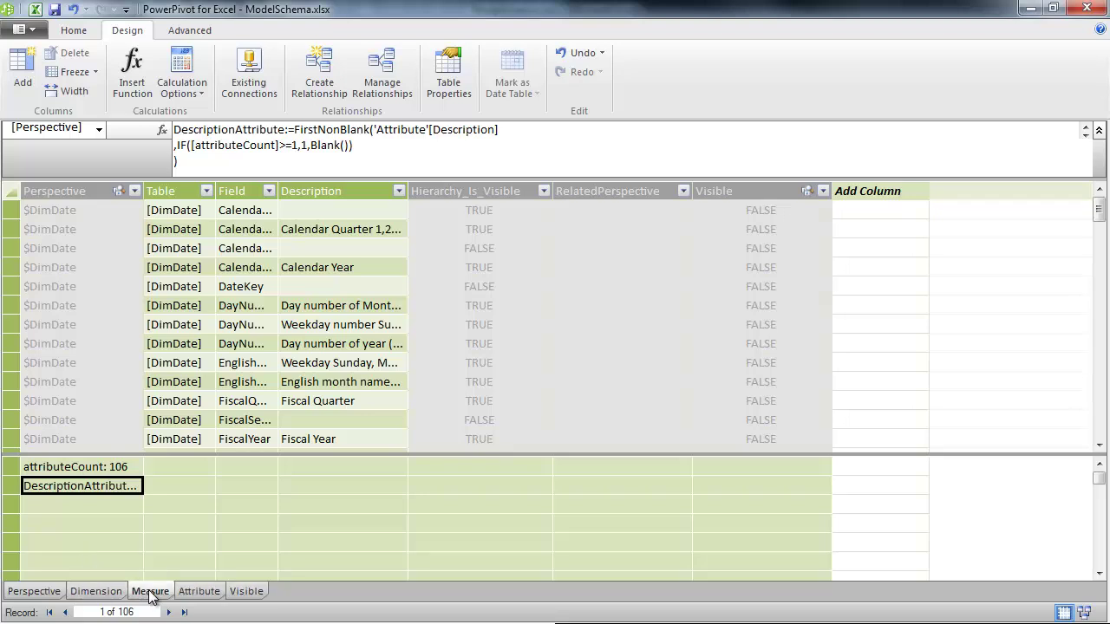
left_click(152, 591)
left_click(92, 485)
left_click(92, 592)
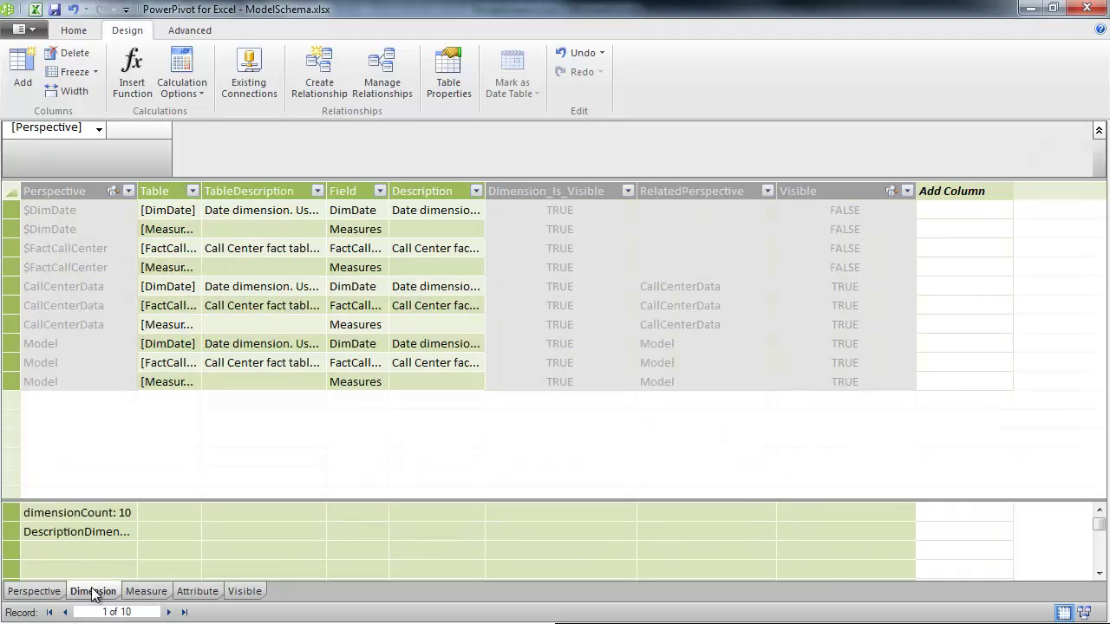
left_click(199, 592)
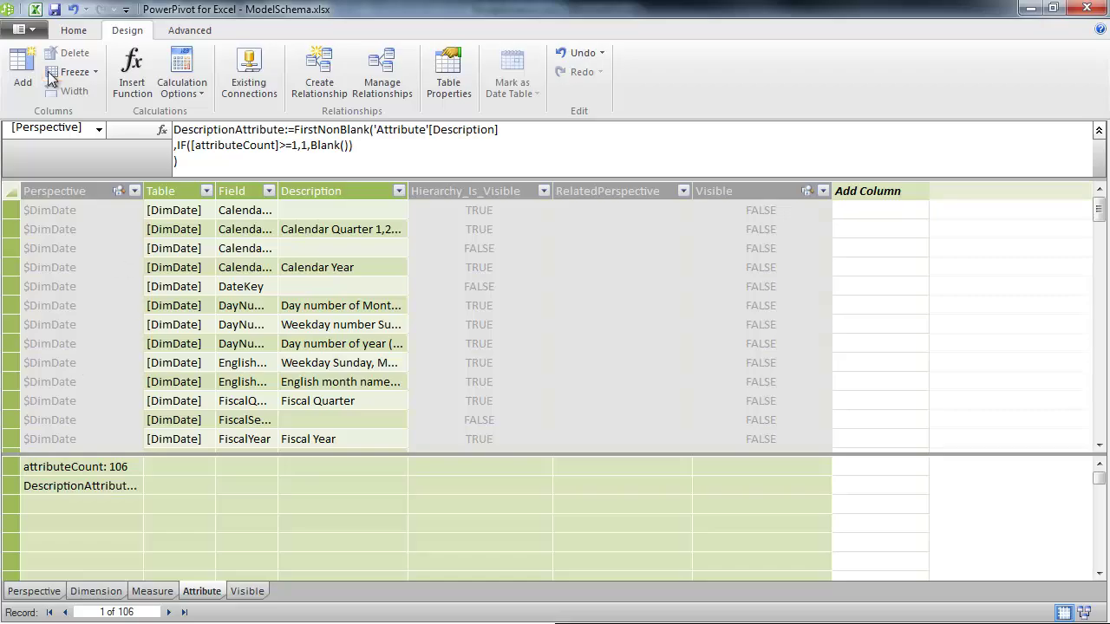
Return to Excel and examine the PivotsFinal sheet, including the field layout of the Measures pivot table
left_click(36, 9)
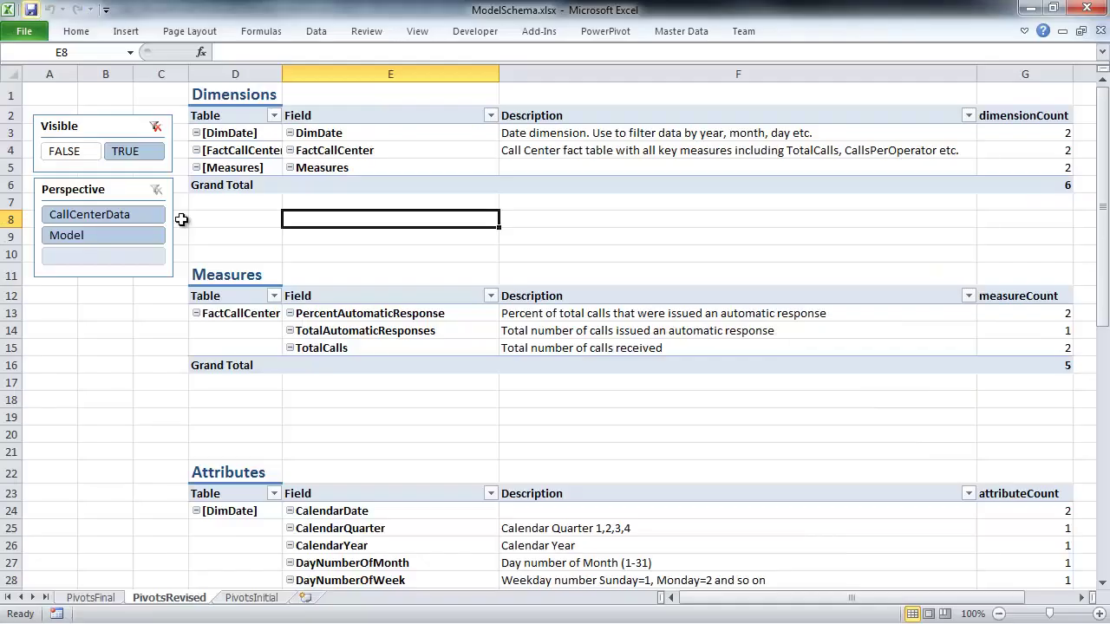
left_click(91, 597)
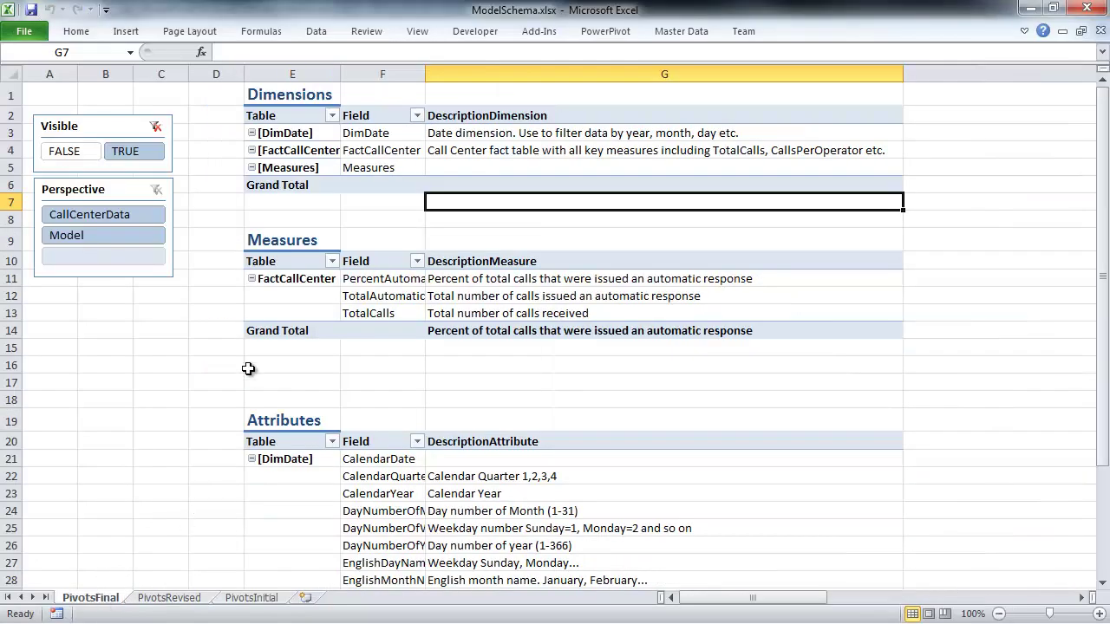
left_click(483, 296)
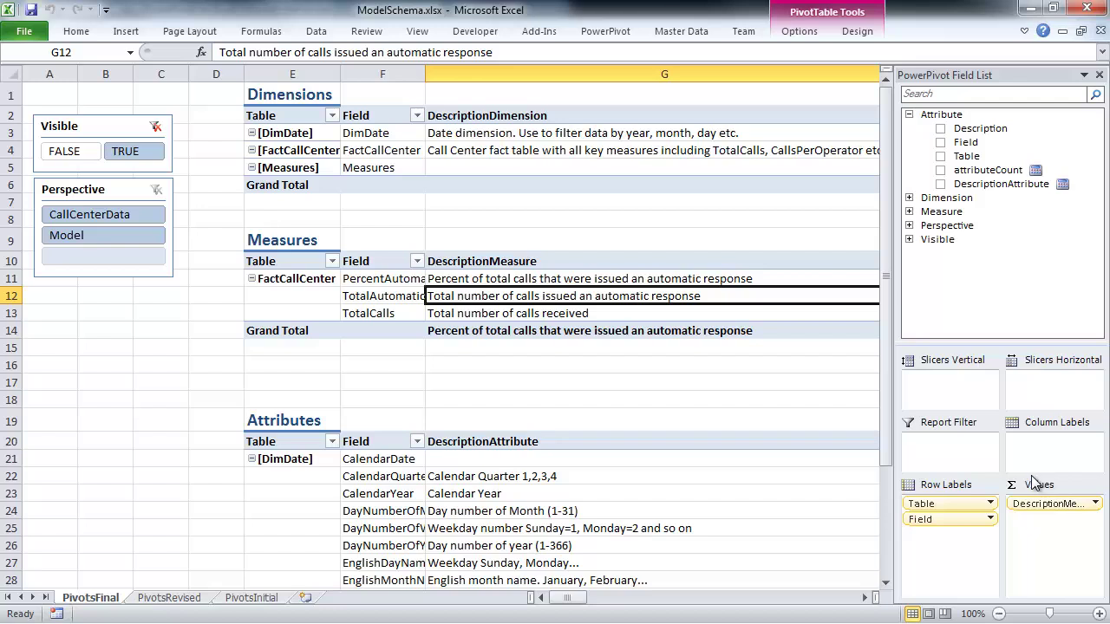
left_click(539, 352)
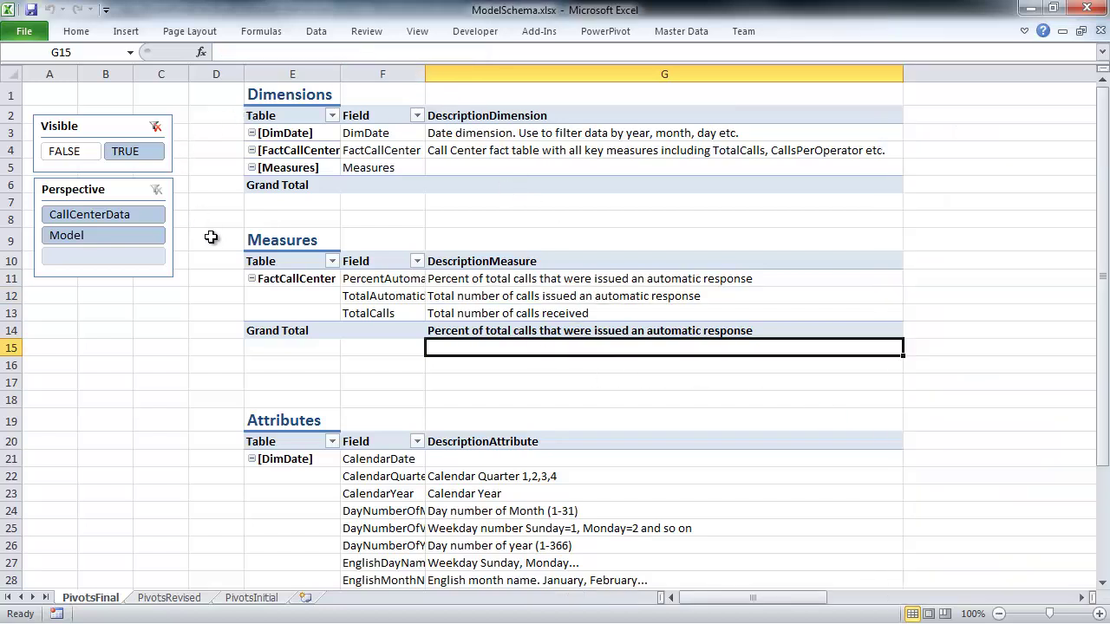
Try the Perspective slicer on PivotsFinal with Model and with CallCenterData, and clear its filter
left_click(156, 235)
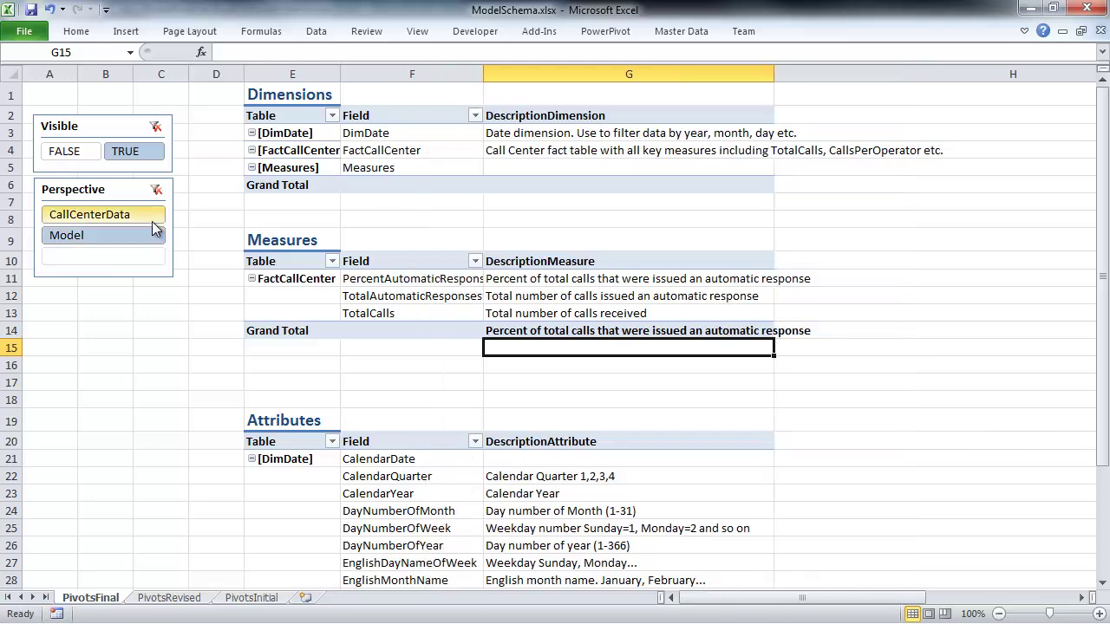
left_click(152, 217)
left_click(156, 190)
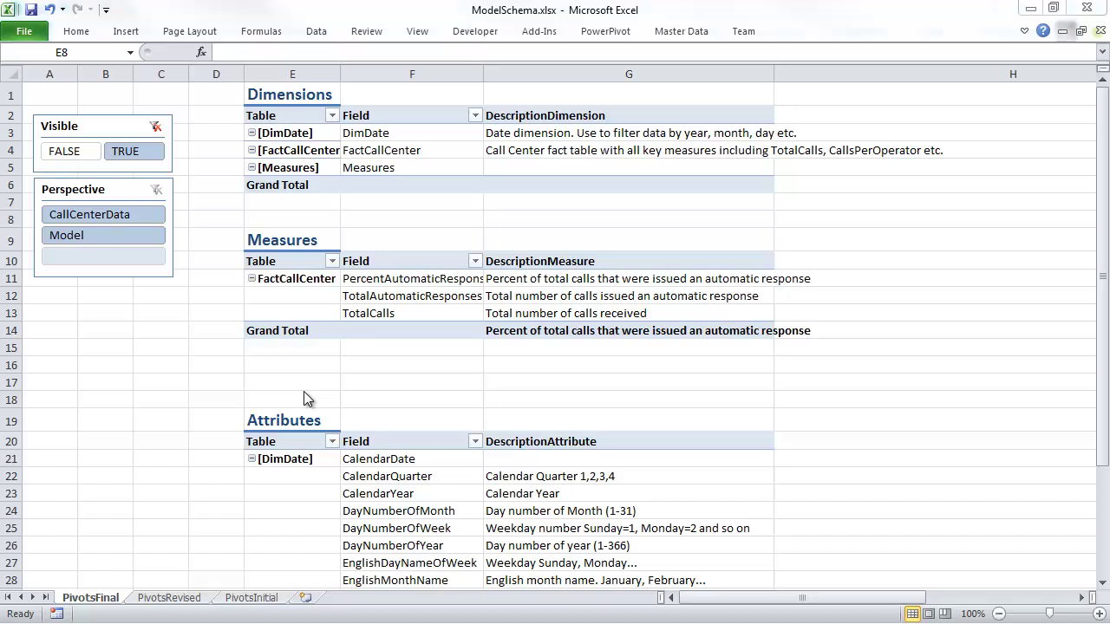
Reopen the PowerPivot window and review the Perspective, Dimension, Measure and Attribute tables, finishing on the Dimension table
left_click(607, 32)
left_click(27, 80)
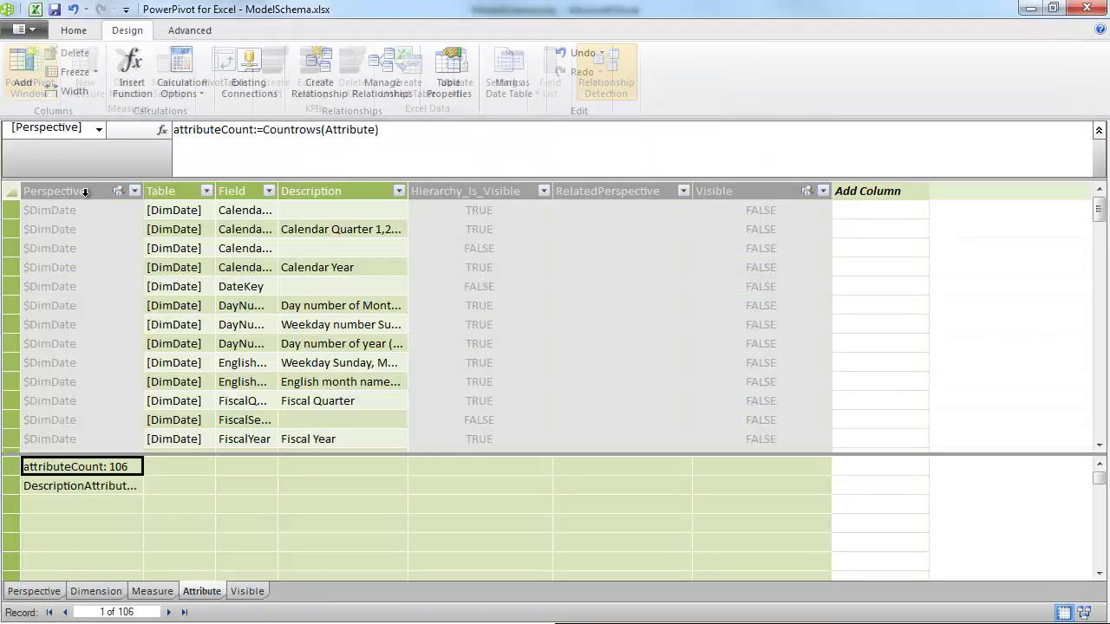
left_click(97, 590)
left_click(35, 595)
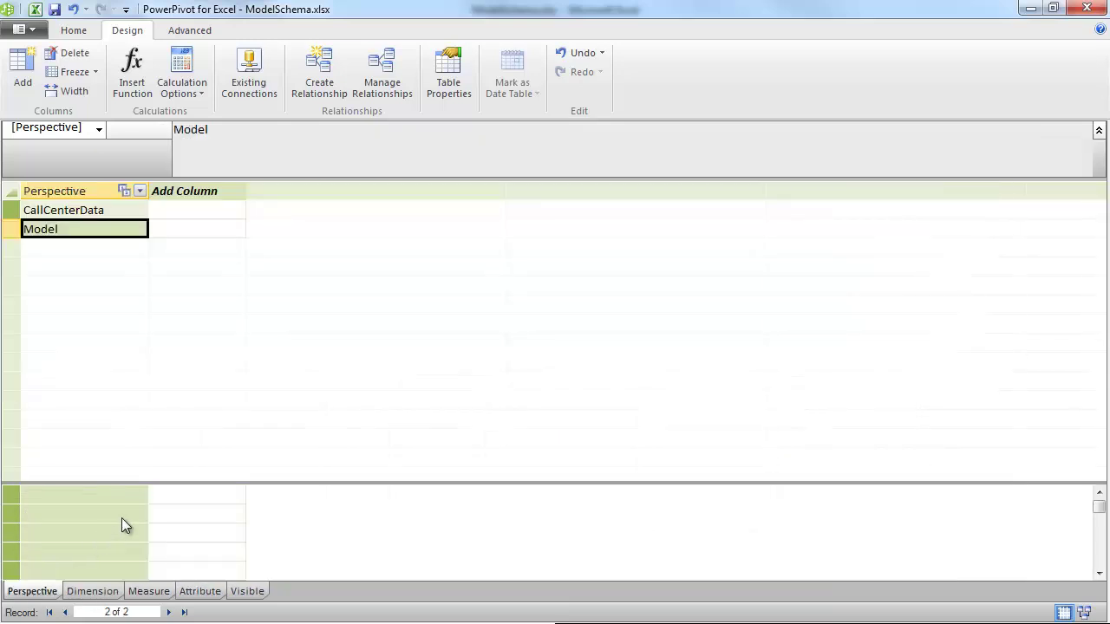
left_click(92, 592)
left_click(146, 592)
left_click(196, 592)
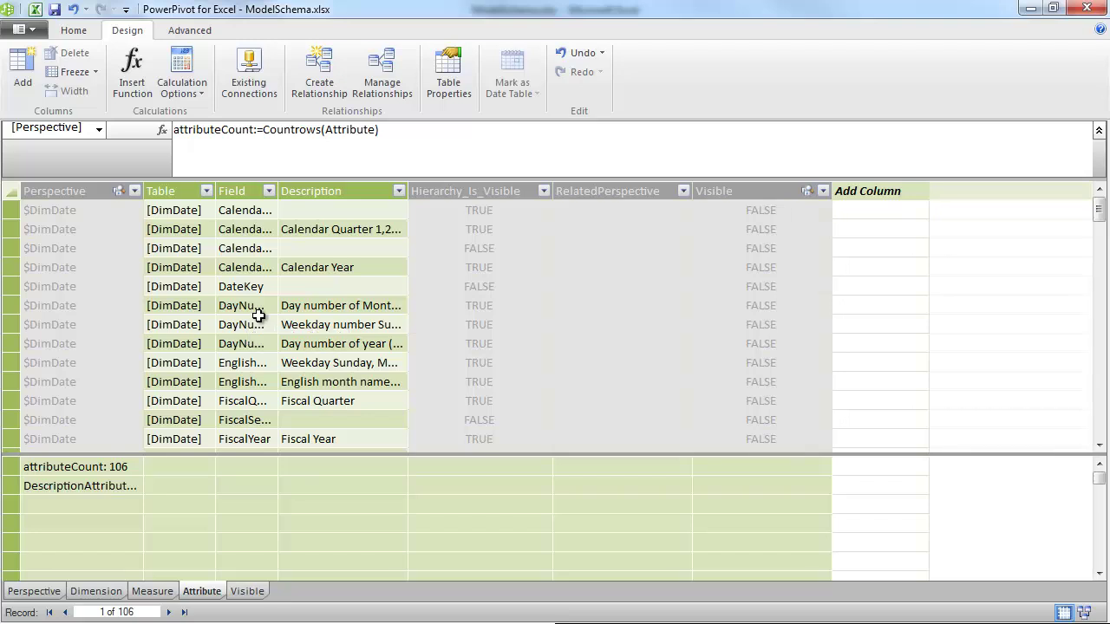
left_click(87, 593)
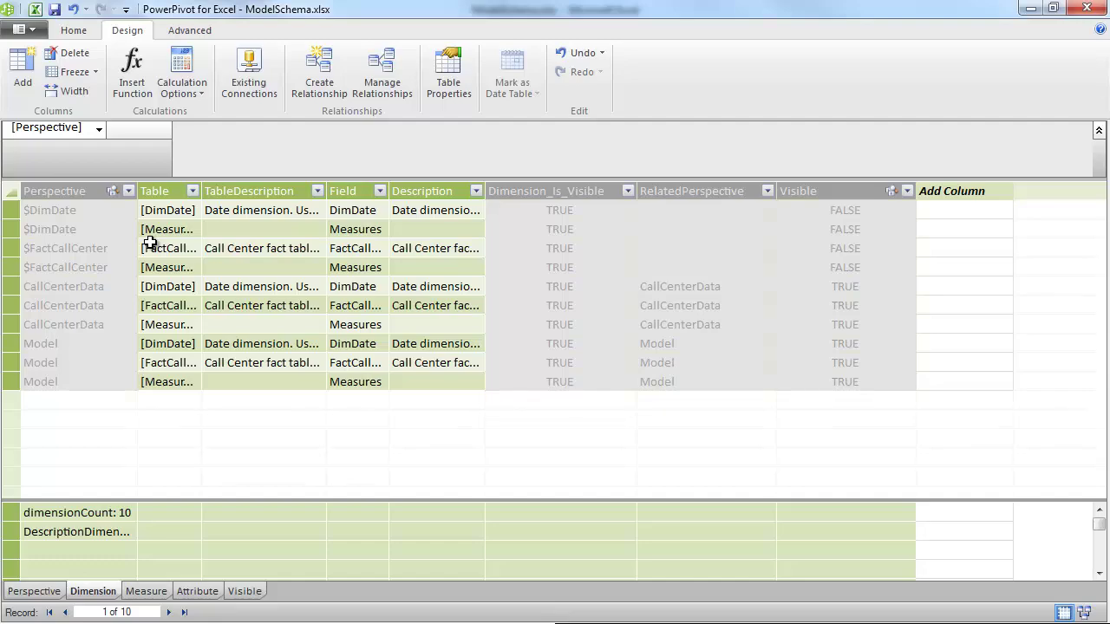
Switch to the PowerPivot_Schema_Definition.xlsx workbook, expand the CourseFormat, CourseType and Courseware tables, and examine their field types and descriptions
key("alt+Tab")
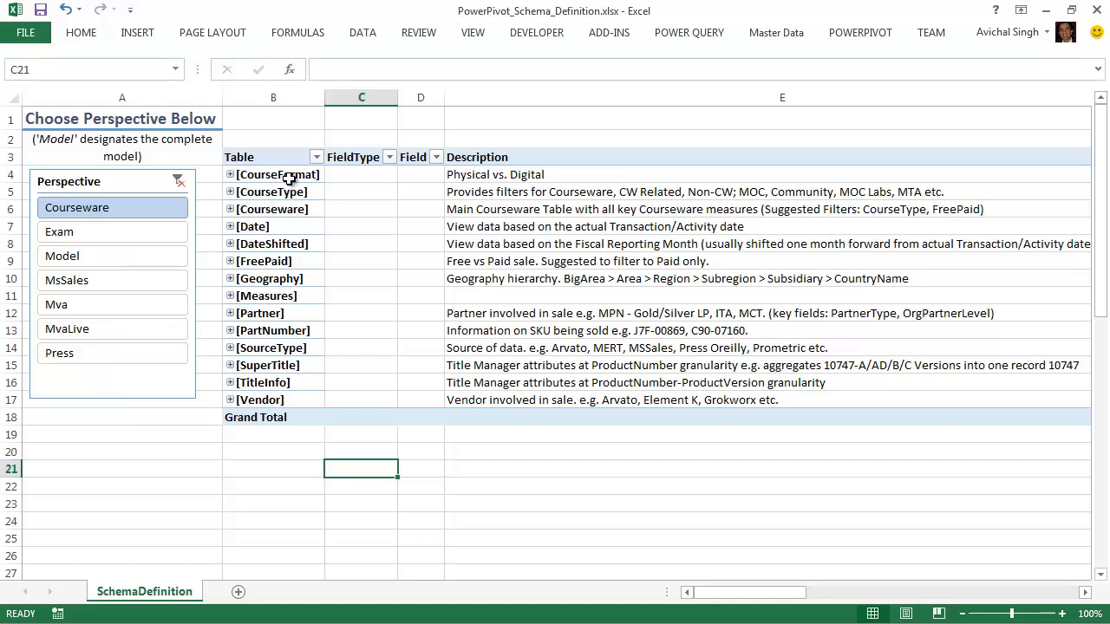
left_click(230, 174)
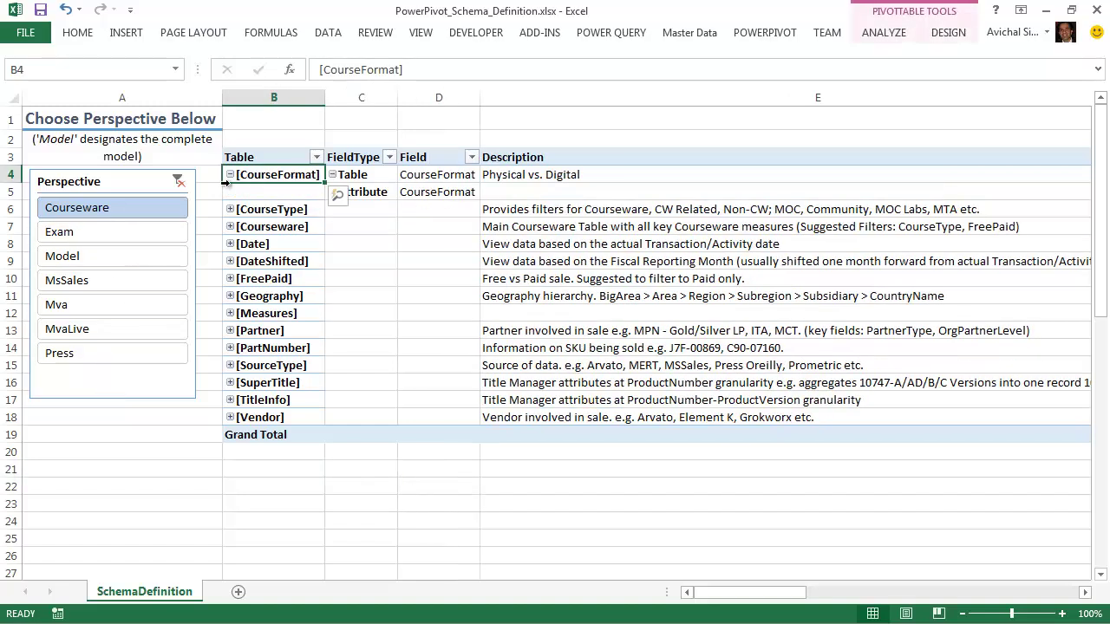
left_click(230, 209)
left_click(230, 313)
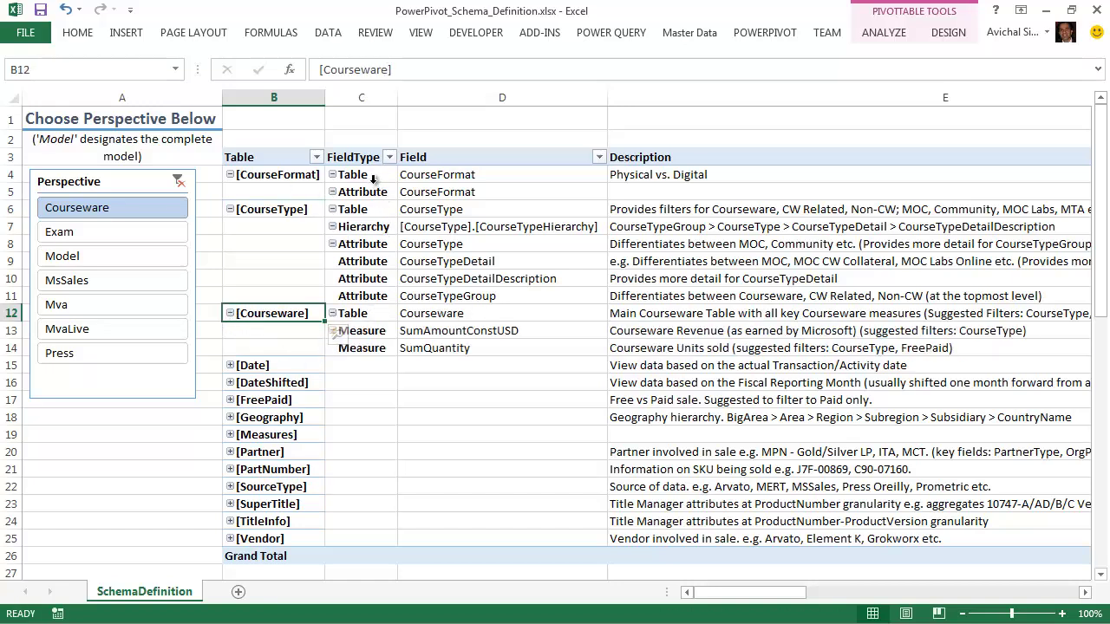
left_click(372, 337)
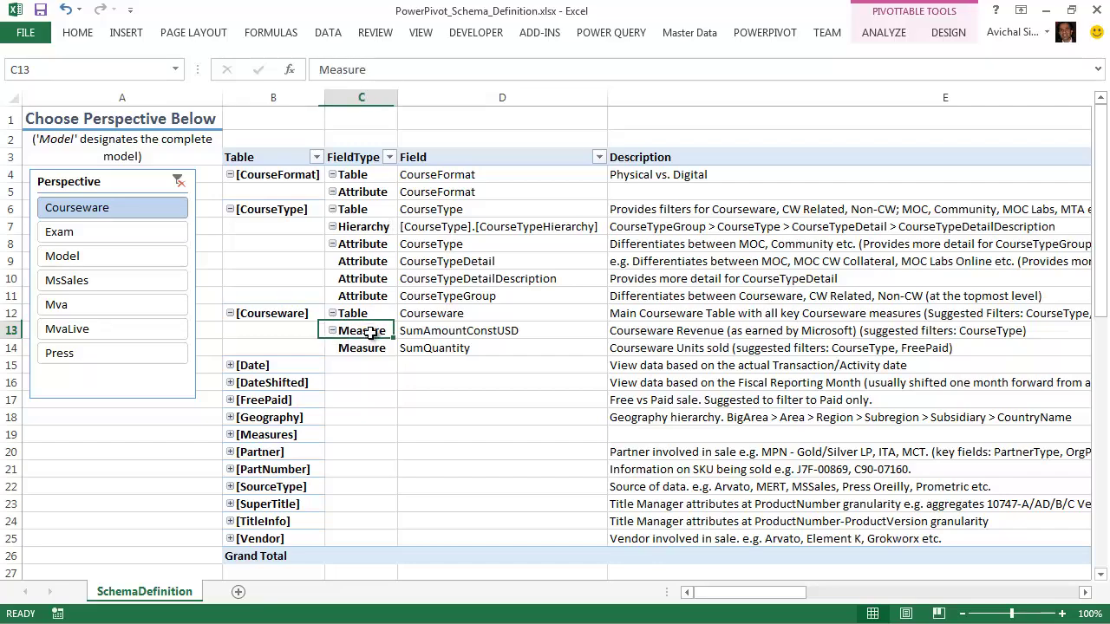
left_click(366, 348)
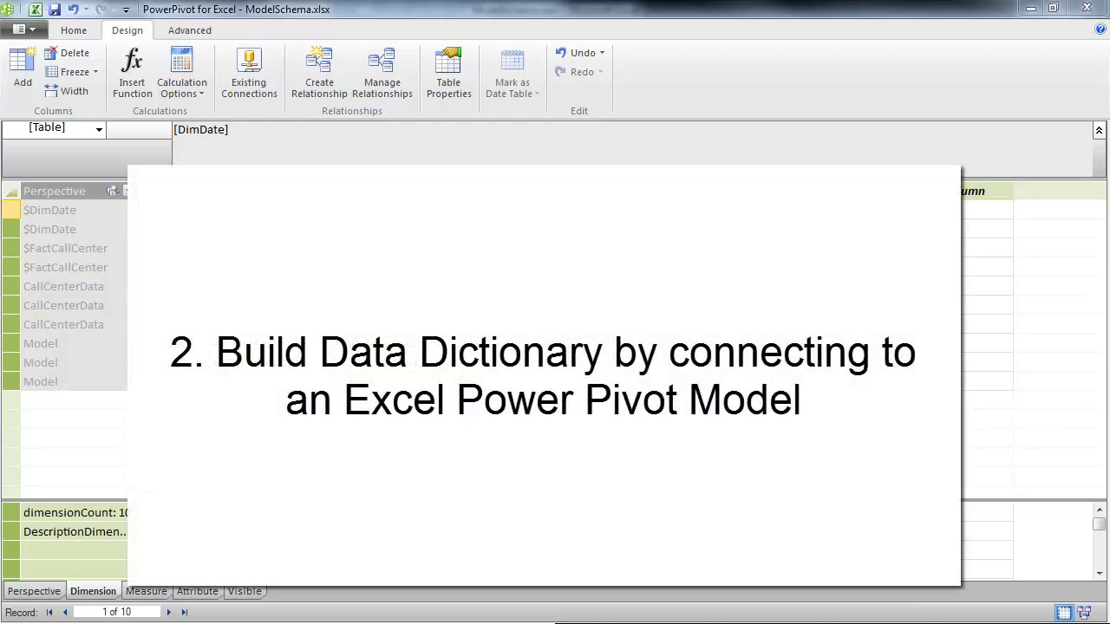
Return to the ModelSchema PowerPivot window and inspect its existing data connections without changing them
left_click(170, 229)
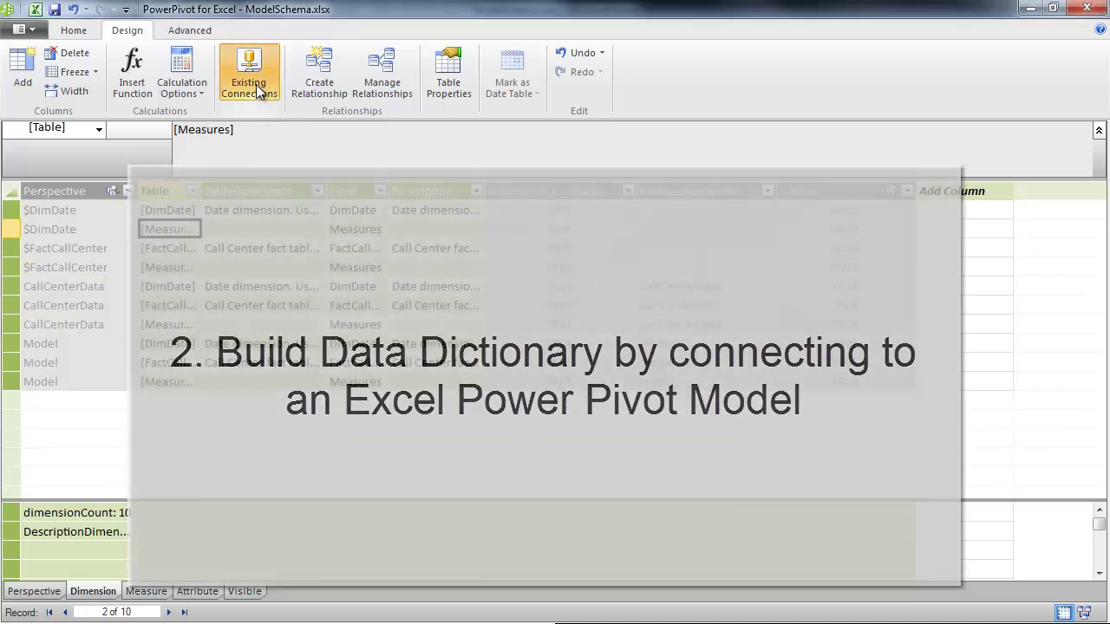
left_click(250, 77)
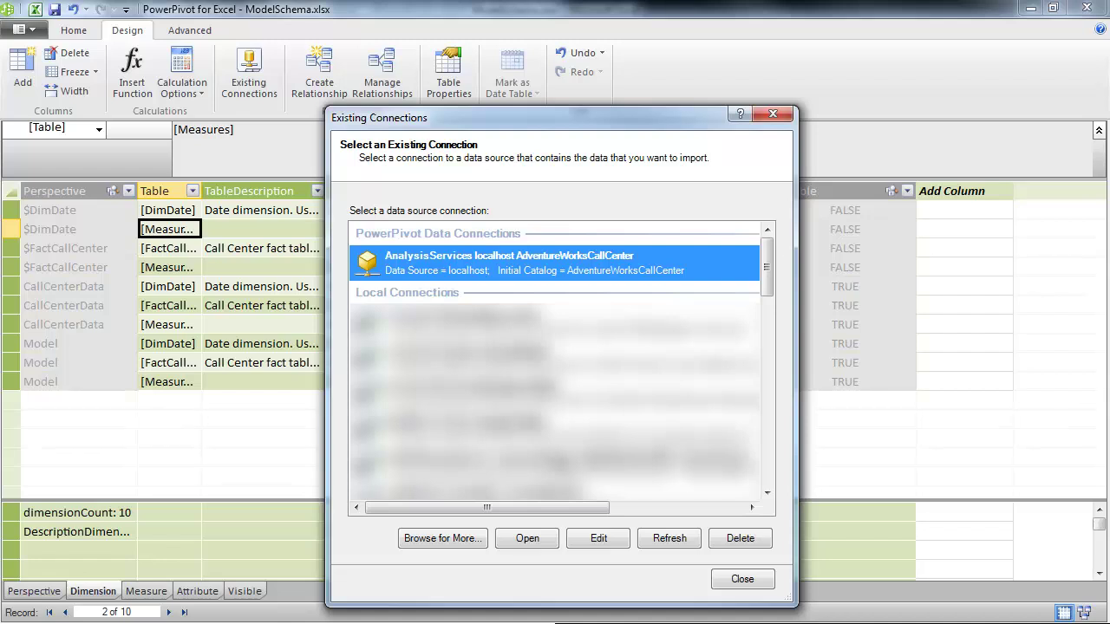
left_click(742, 579)
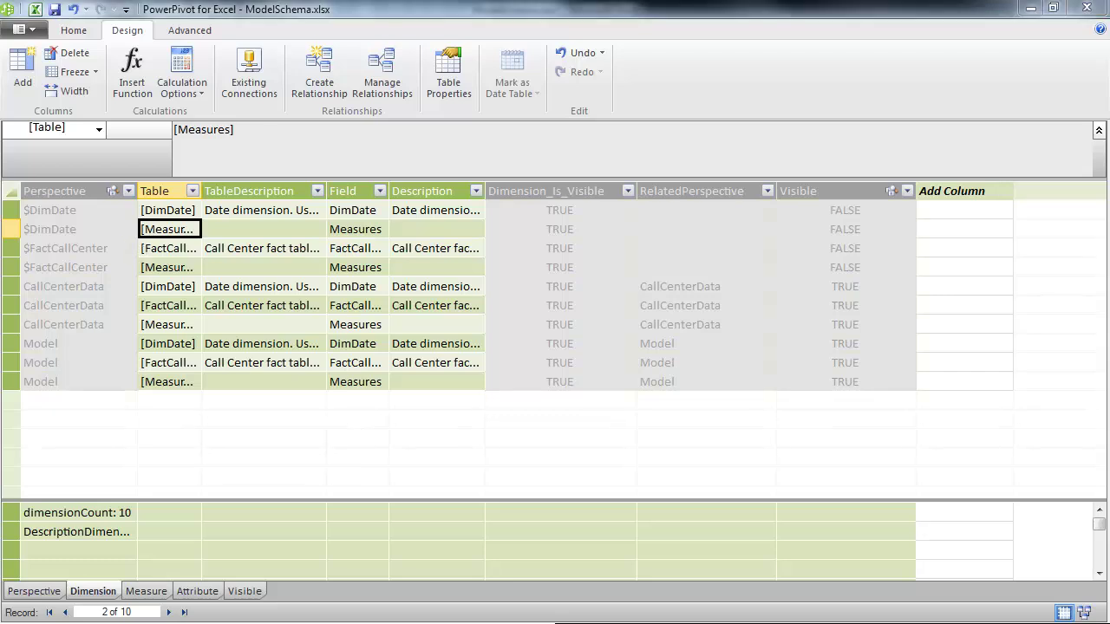
Inspect the Dimension table's properties and its MDX statement, and leave them unsaved
left_click(231, 229)
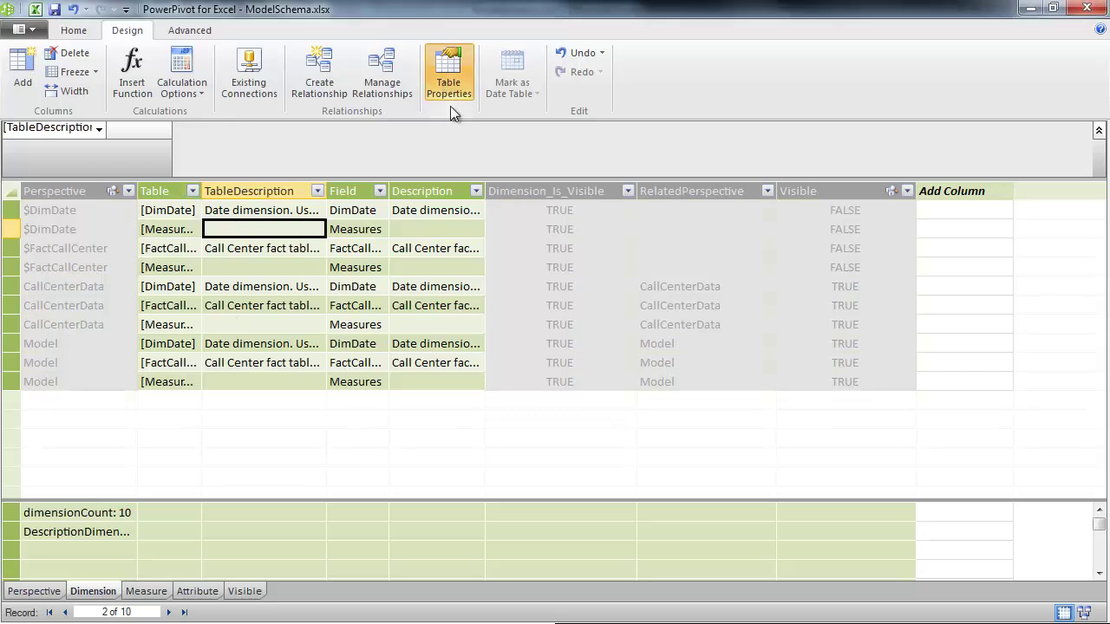
left_click(443, 89)
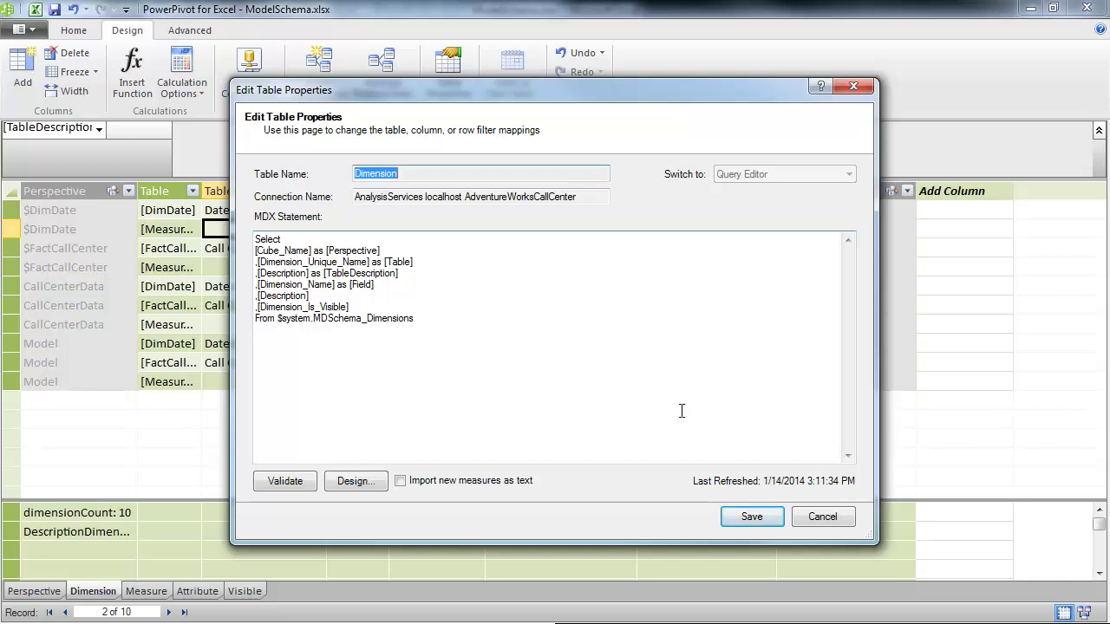
left_click(821, 516)
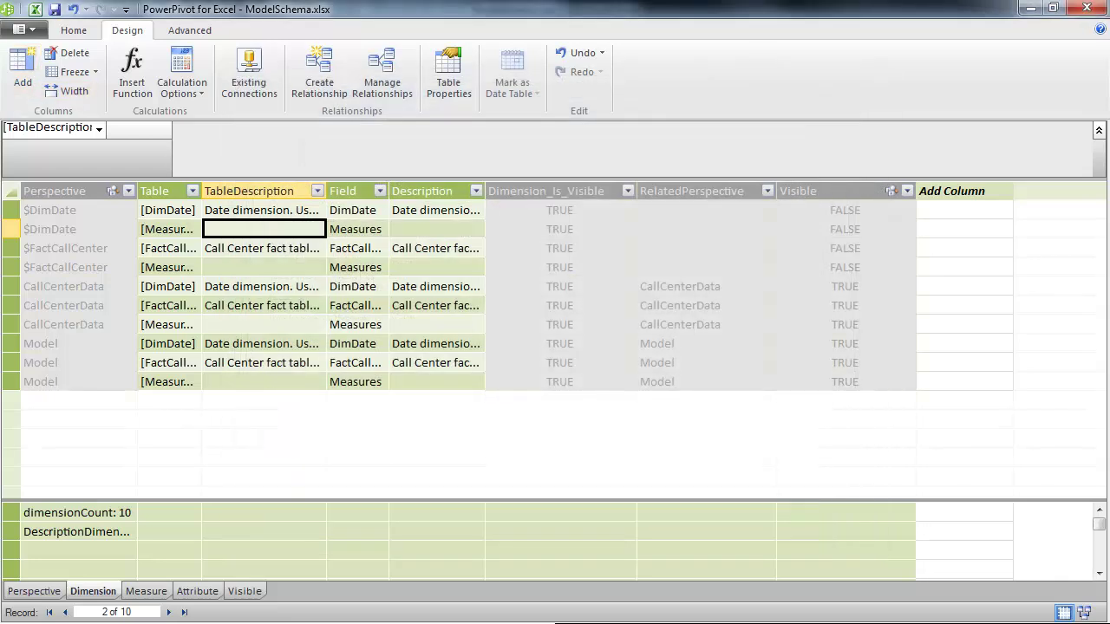
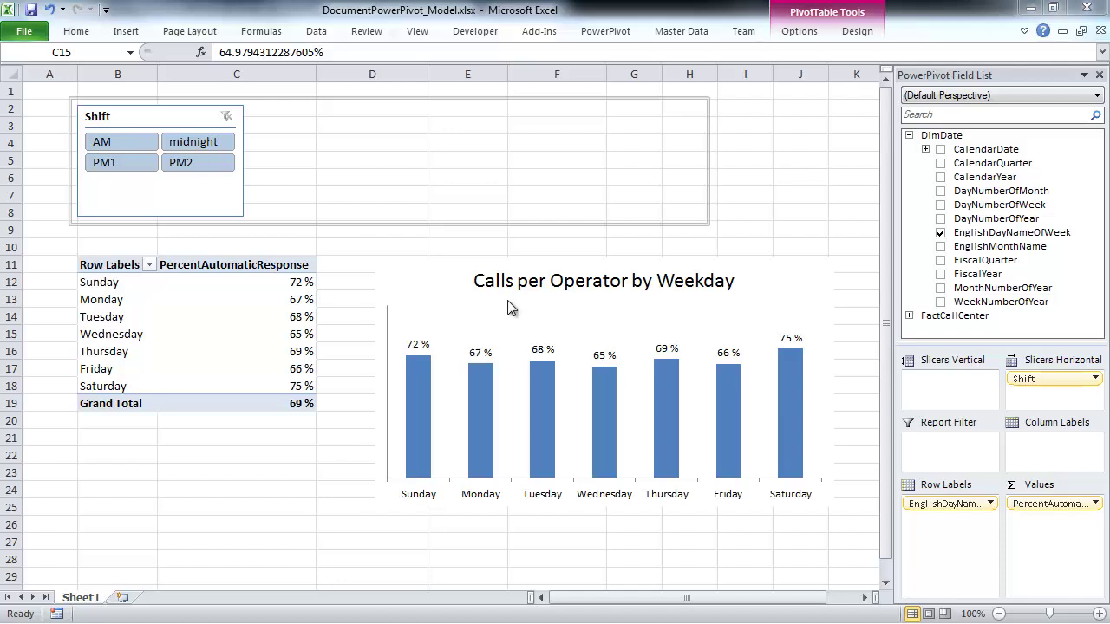
Launch the DAX Studio add-in from the DocumentPowerPivot_Model.xlsx workbook
left_click(539, 33)
double_click(541, 35)
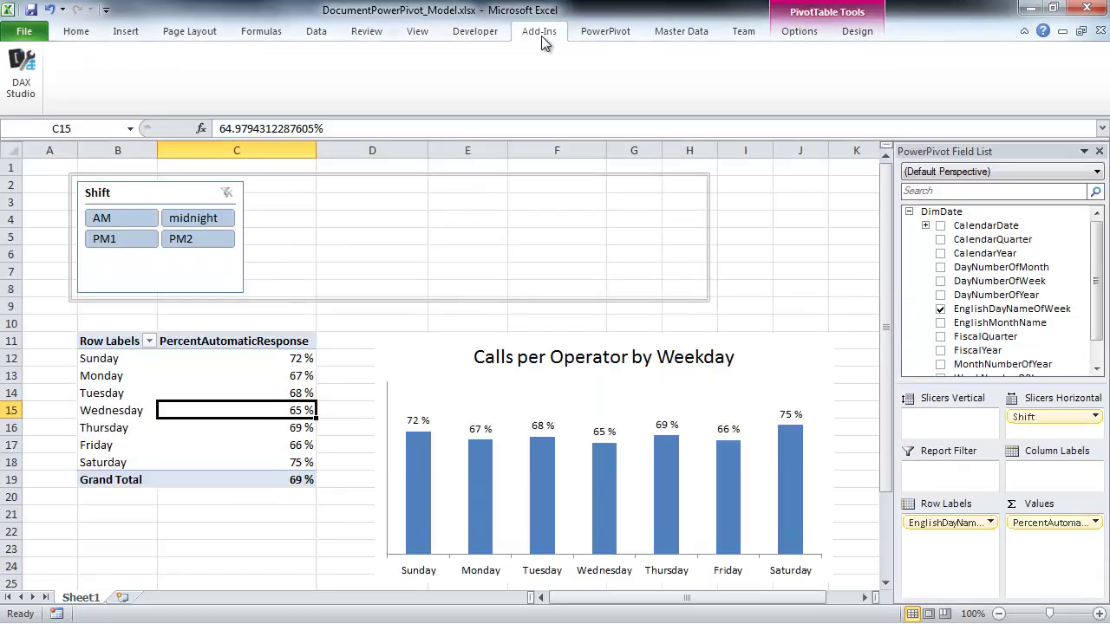
left_click(27, 83)
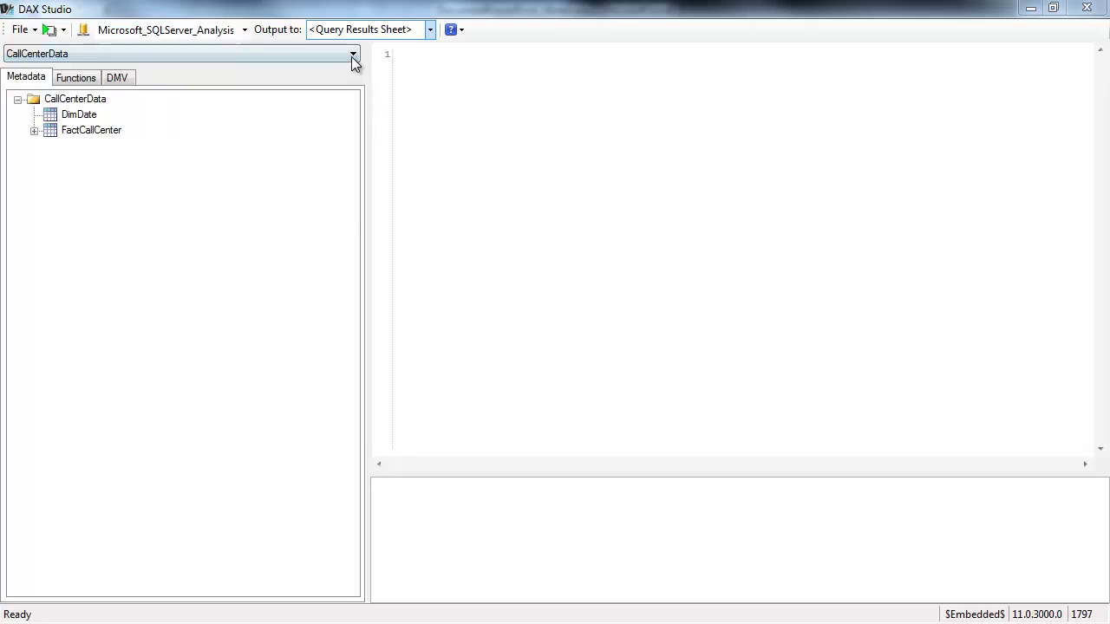
Select the Model perspective in DAX Studio and set the query output to <New Sheet>
left_click(351, 54)
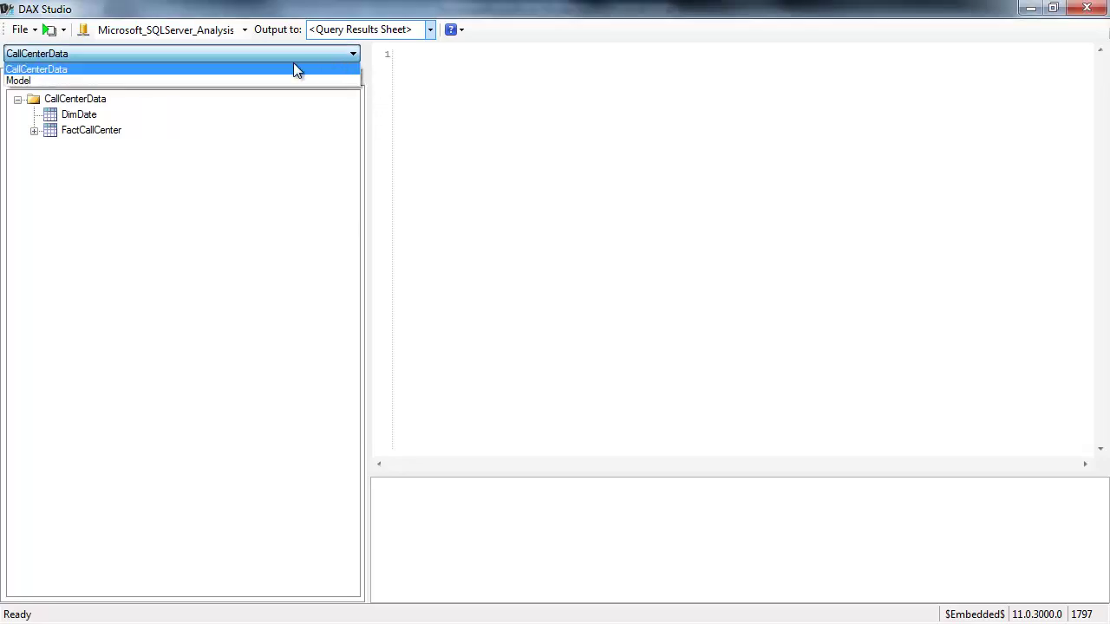
left_click(231, 80)
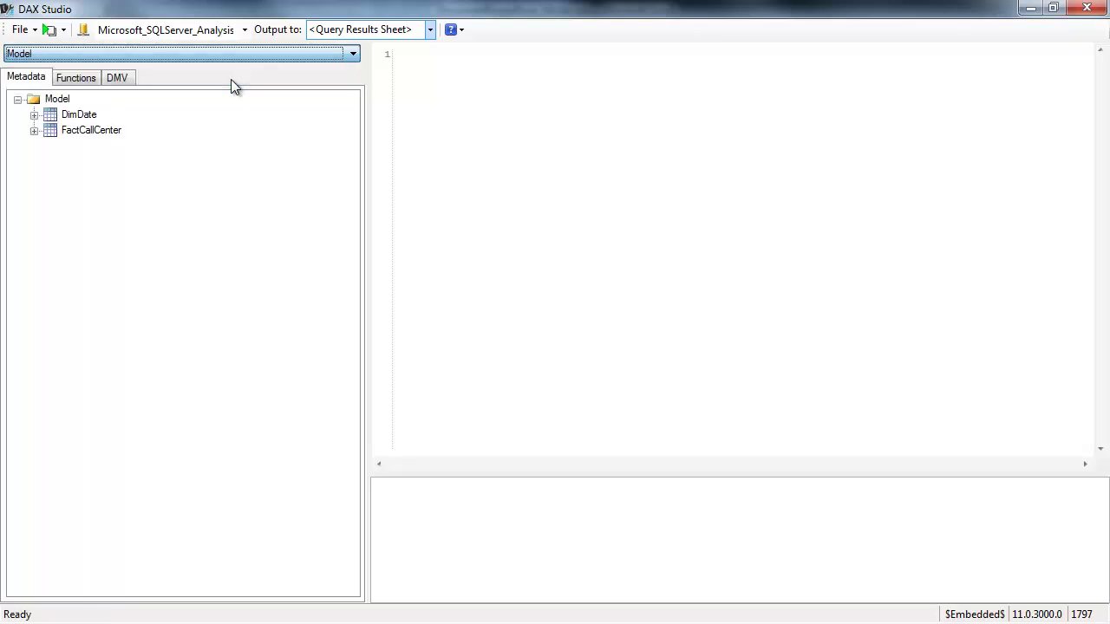
left_click(429, 31)
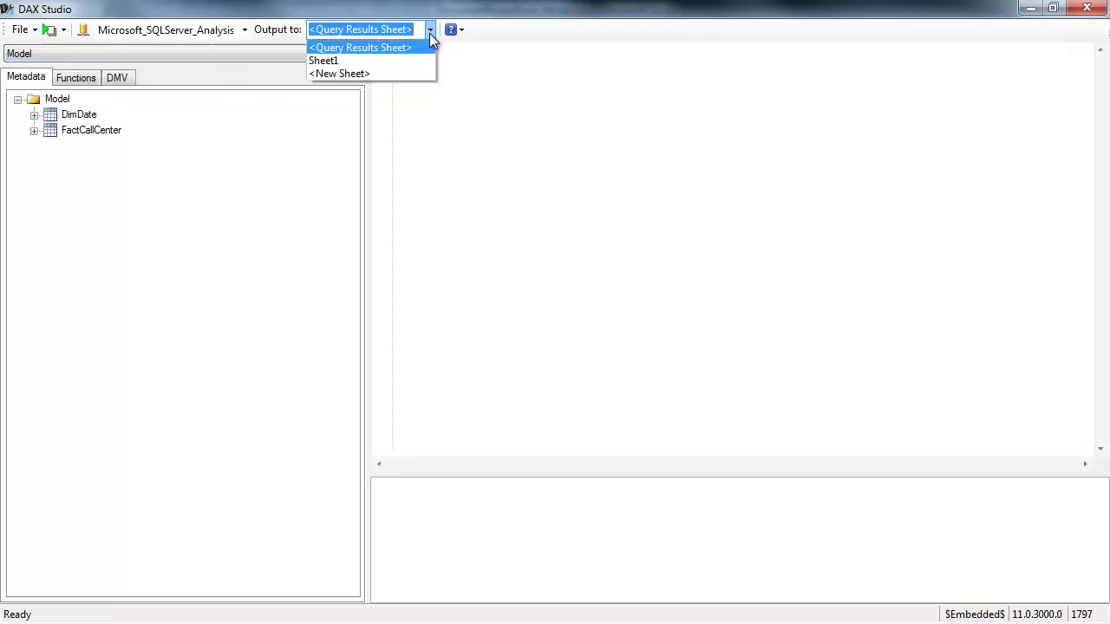
left_click(359, 73)
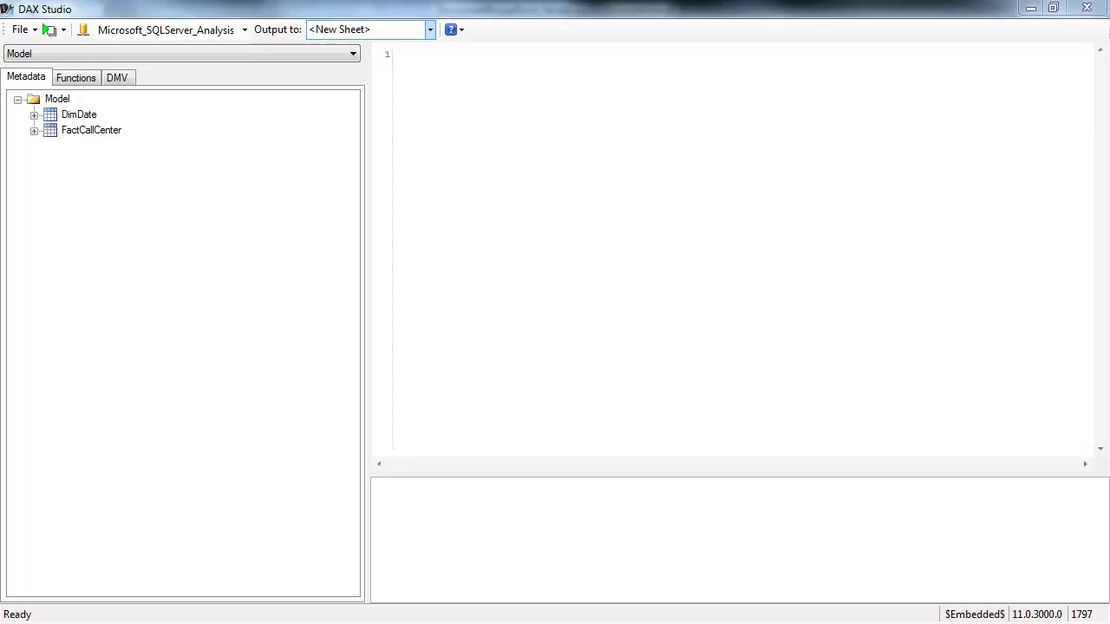
Write and run a query selecting [Cube_Name] as Perspective from $system.MDSchema_Cubes where [Cube_Source] = 1
left_click(488, 179)
type("Select [Cube_Name] as Perspective   From $system.MDSchema_Cubes   Where [Cube_Source] = 1 --Main user-defined perspectives only (& Model)")
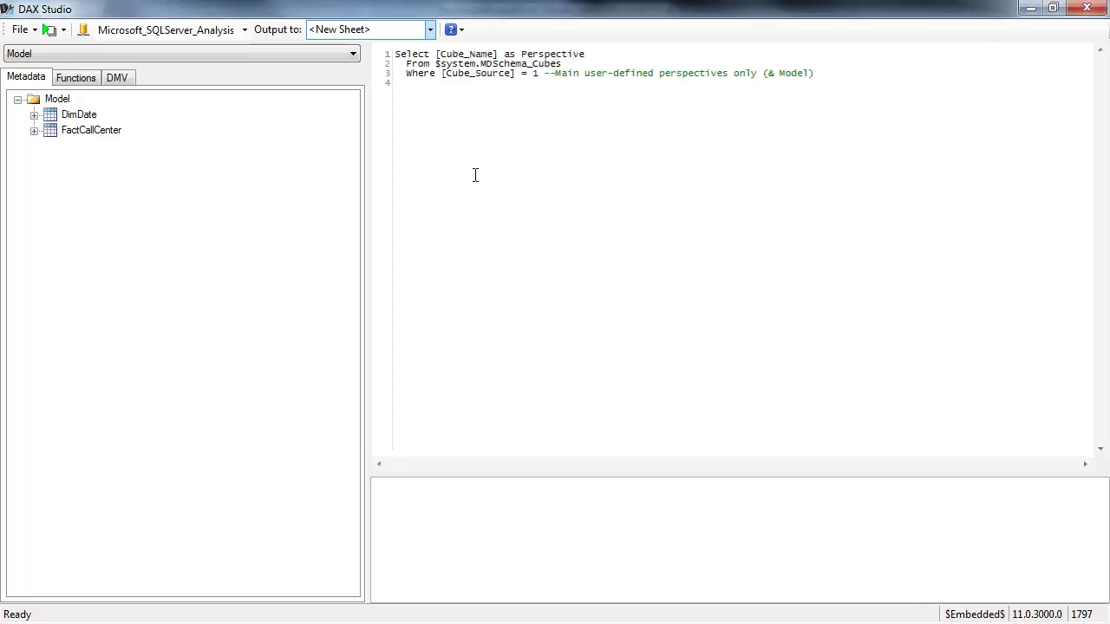
left_click(46, 33)
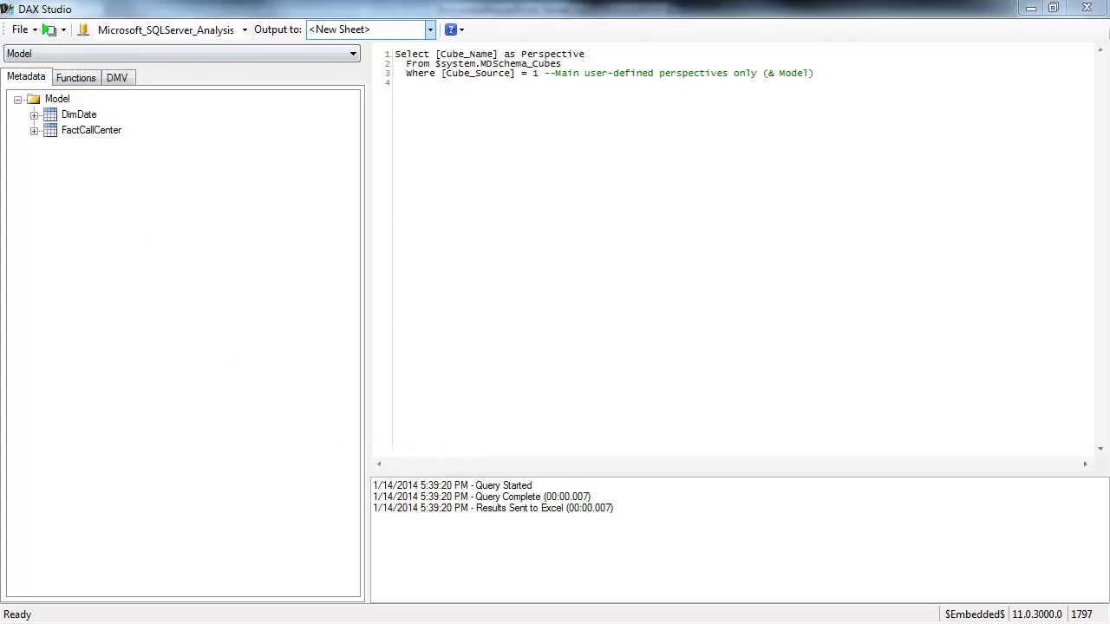
Replace and run the query, selecting [Cube_Name] as [Perspective], [Dimension_Unique_Name] as [Table], [Description] as [TableDescription], [Dimension_Name] as [Field], [Description], [Dimension_Is_Visible] from $system.MDSchema_Dimensions
key("ctrl+a")
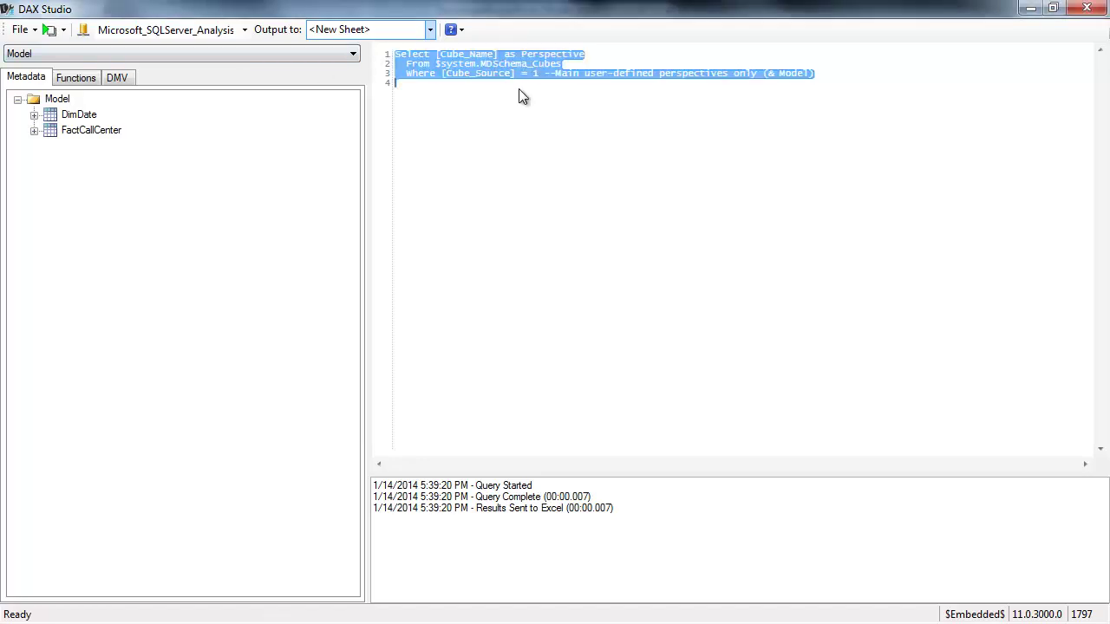
key("Delete")
type("Select [Cube_Name] as [Perspective] ,[Dimension_Unique_Name] as [Table] ,[Description] as [TableDescription] ,[Dimension_Name] as [Field] ,[Description] ,[Dimension_Is_Visible] From $system.MDSchema_Dimensions")
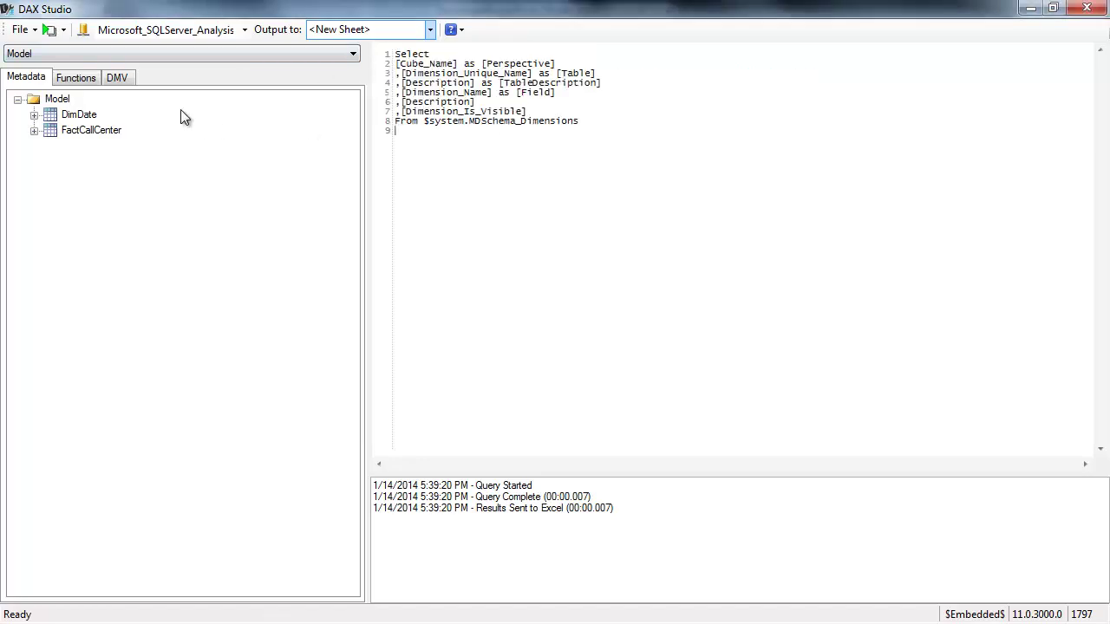
left_click(45, 35)
Replace and run the query, selecting [Cube_Name] as Perspective, [MeasureGroup_Name] as [Table], [Measure_Caption] as [Field], [Description] and [Measure_Is_Visible] from $system.MDSchema_Measures
key("ctrl+a")
key("Delete")
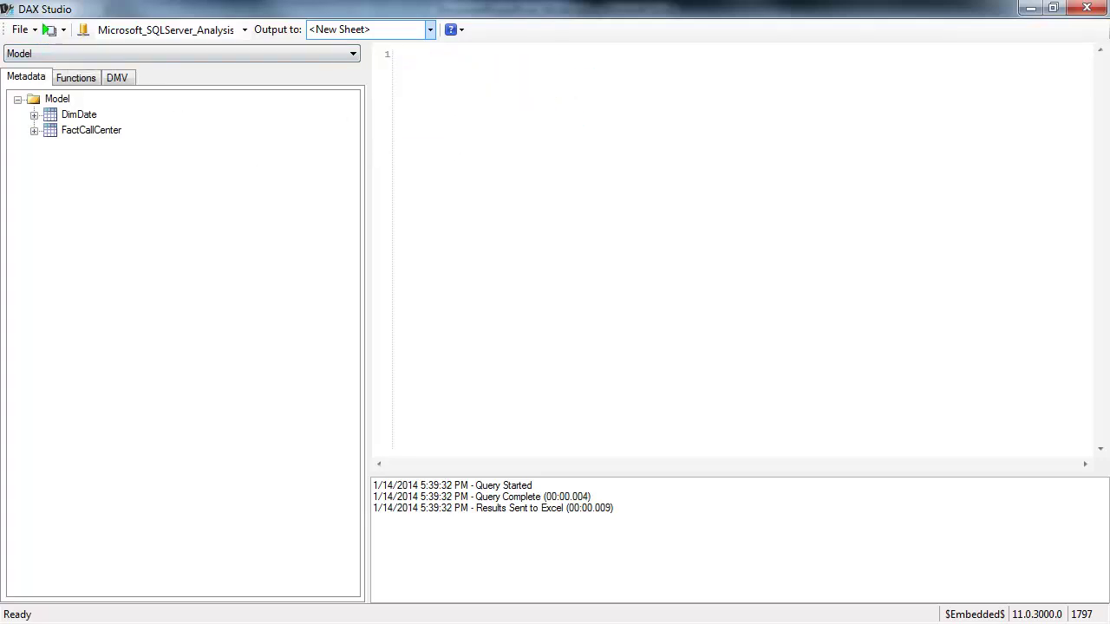
type("Select [Cube_Name] as Perspective ,[MeasureGroup_Name] as [Table] ,[Measure_Caption] as [Field] ,[Description] ,[Measure_Is_Visible] From $system.MDSchema_Measures")
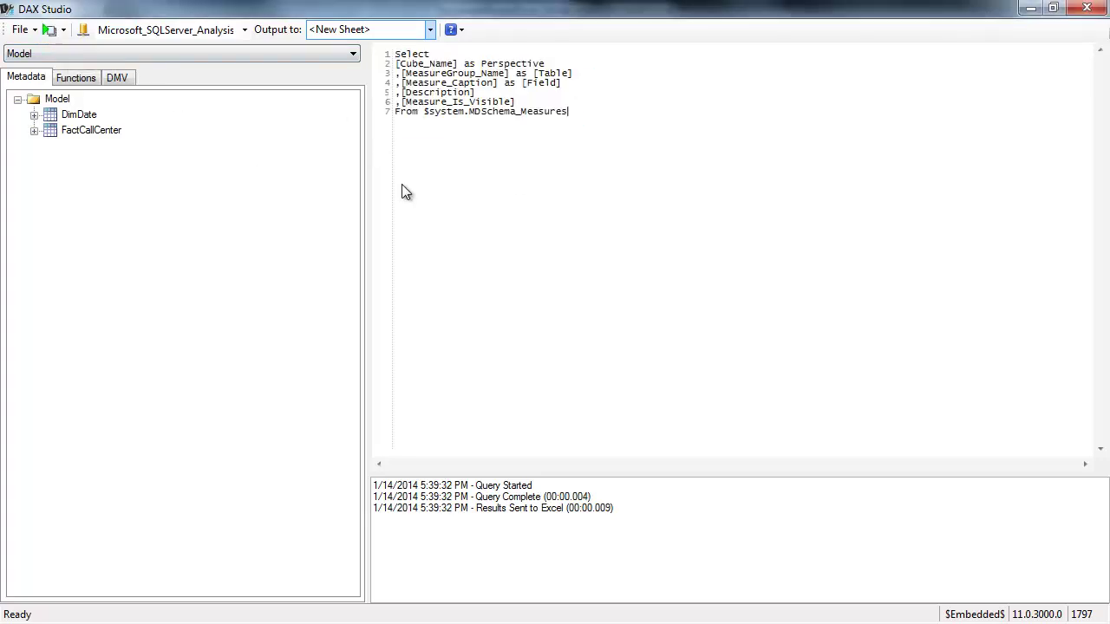
left_click(48, 29)
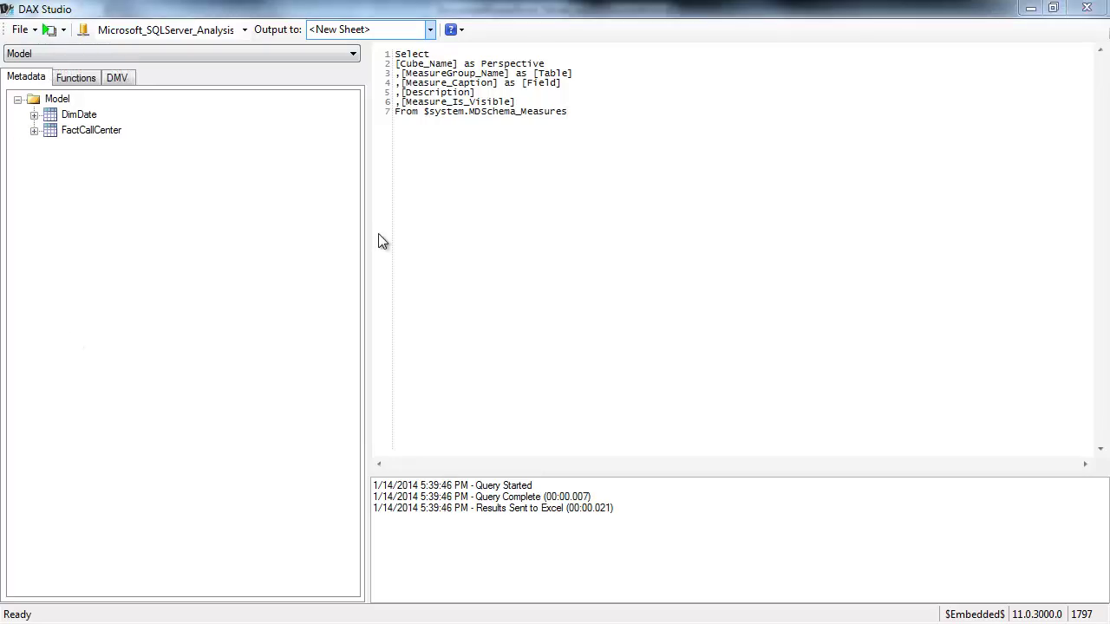
Replace and run the query, selecting [Cube_Name] as Perspective, [Dimension_Unique_Name] as [Table], [Hierarchy_Caption] as [Field], [Description] and [Hierarchy_Is_Visible] from $system.MDSchema_Hierarchies
key("ctrl+a")
key("Delete")
type("Select [Cube_Name] as Perspective ,[Dimension_Unique_Name] as [Table] ,[Hierarchy_Caption] as [Field] ,[Description] ,[Hierarchy_Is_Visible] From $system.MDSchema_Hierarchies")
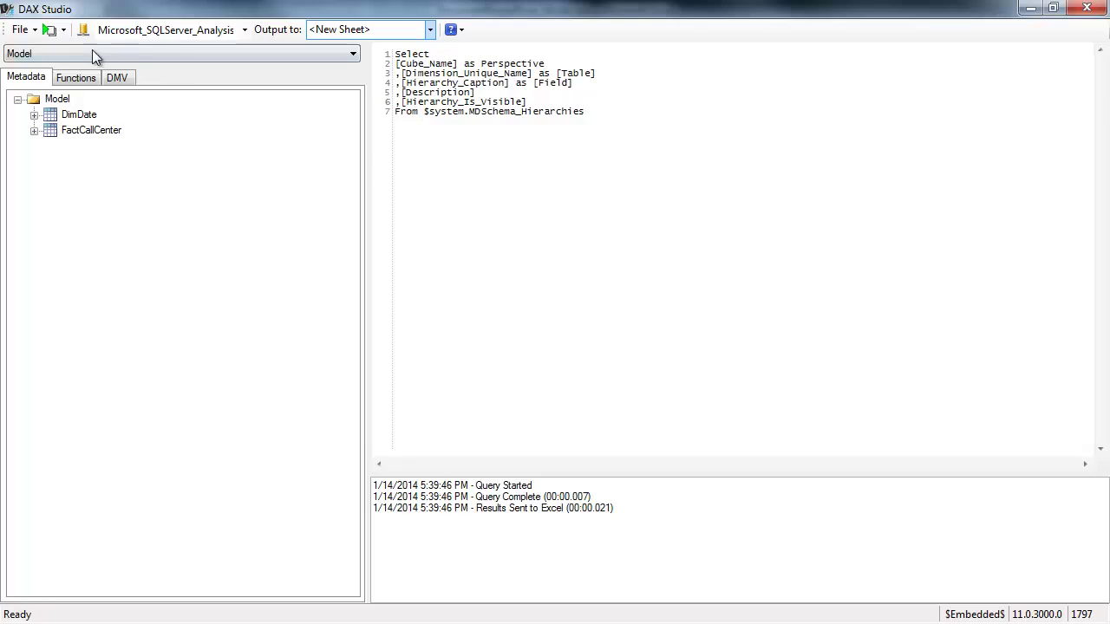
left_click(49, 30)
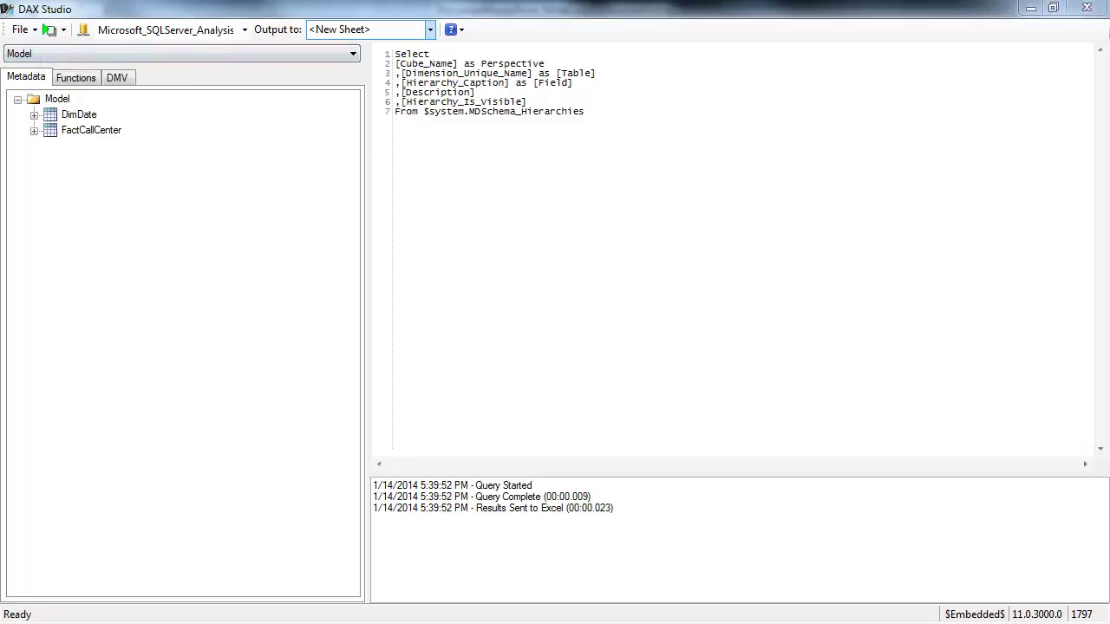
Switch to the Excel workbook and review the perspective, dimension, measure and hierarchy query results on Sheet4 through Sheet7
key("alt+Tab")
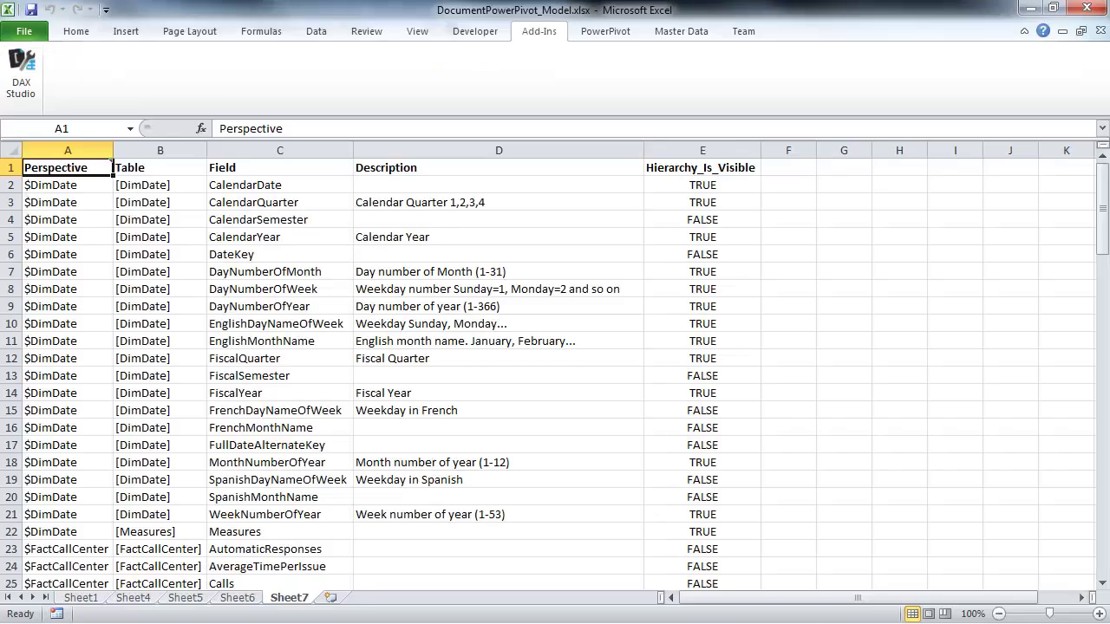
left_click(135, 596)
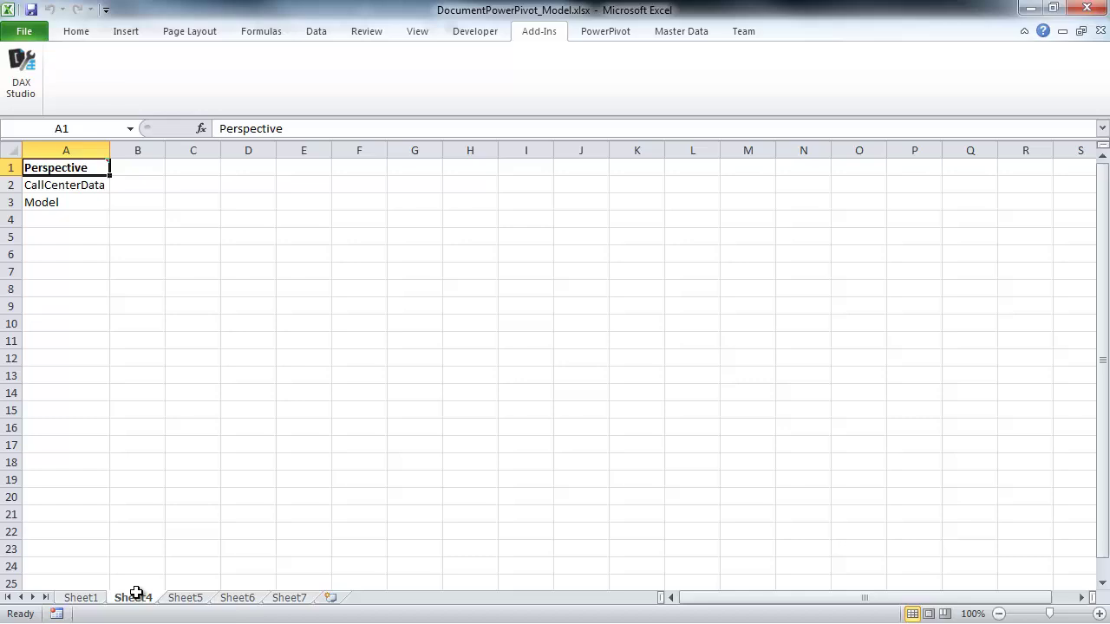
left_click(183, 599)
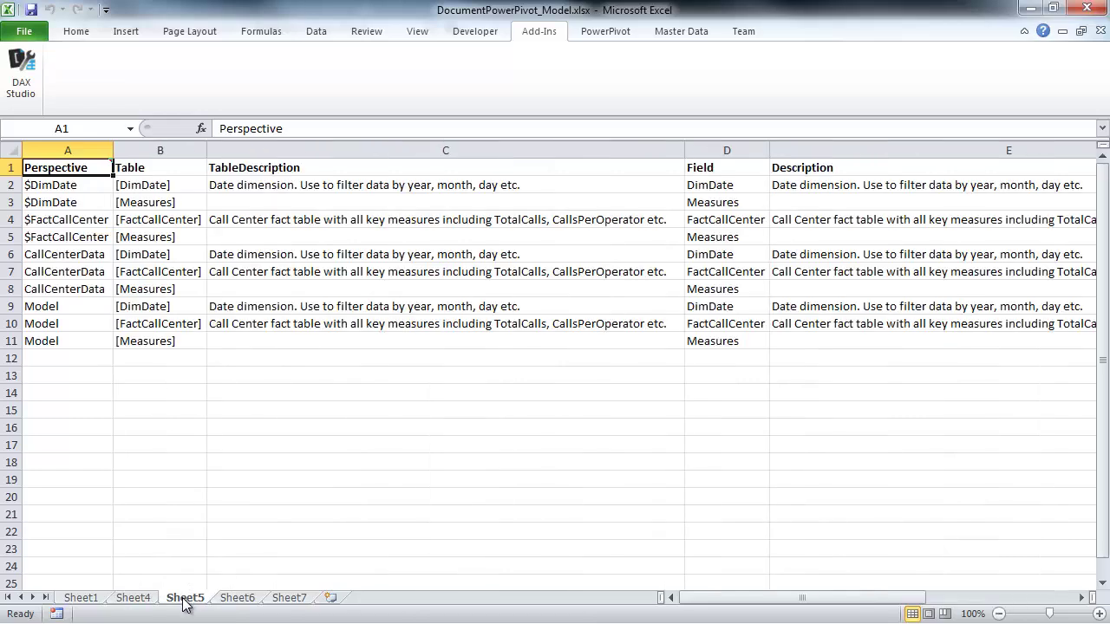
left_click(230, 600)
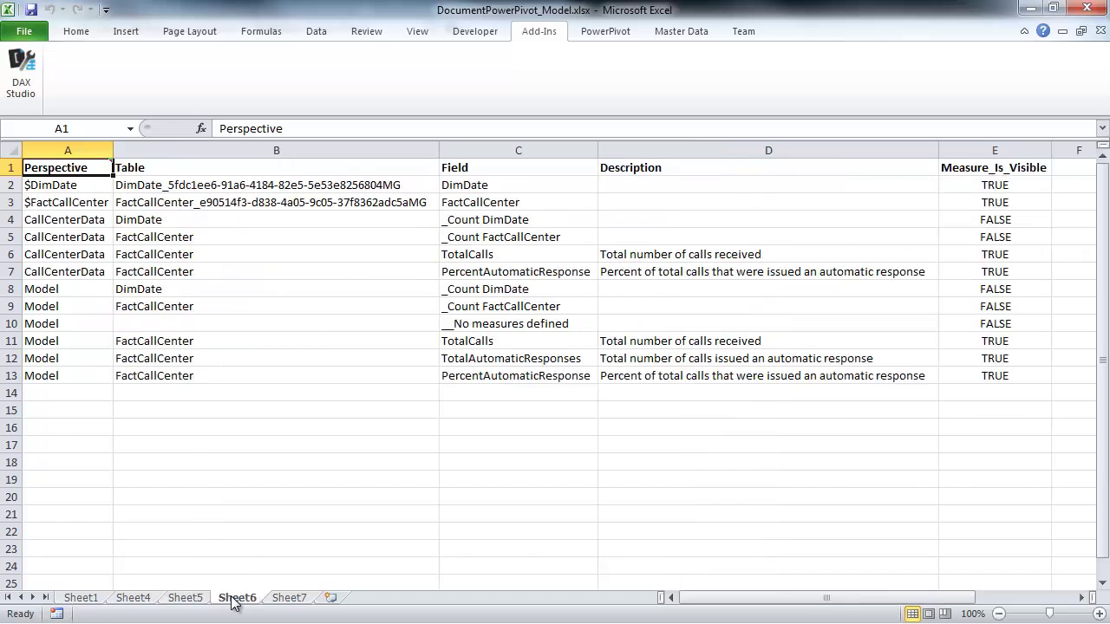
left_click(287, 599)
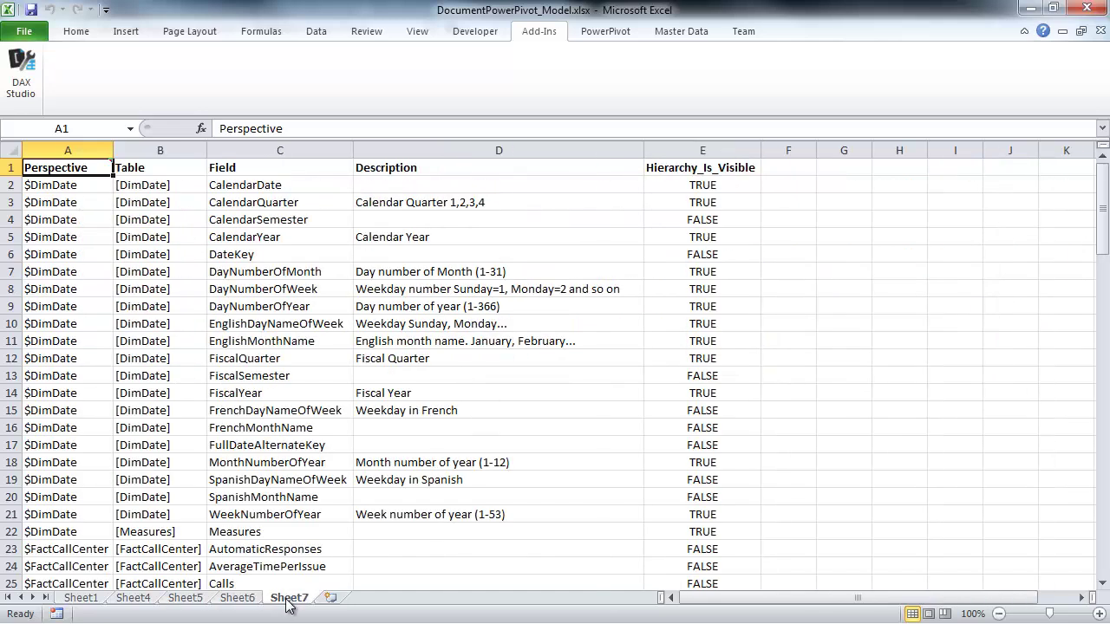
left_click(135, 599)
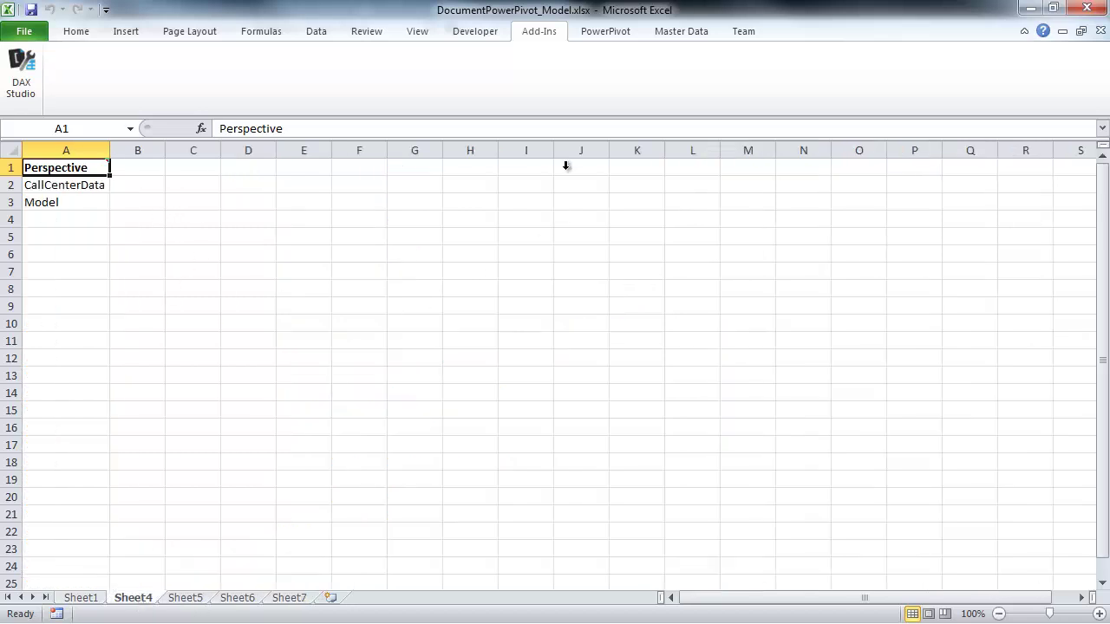
left_click(618, 35)
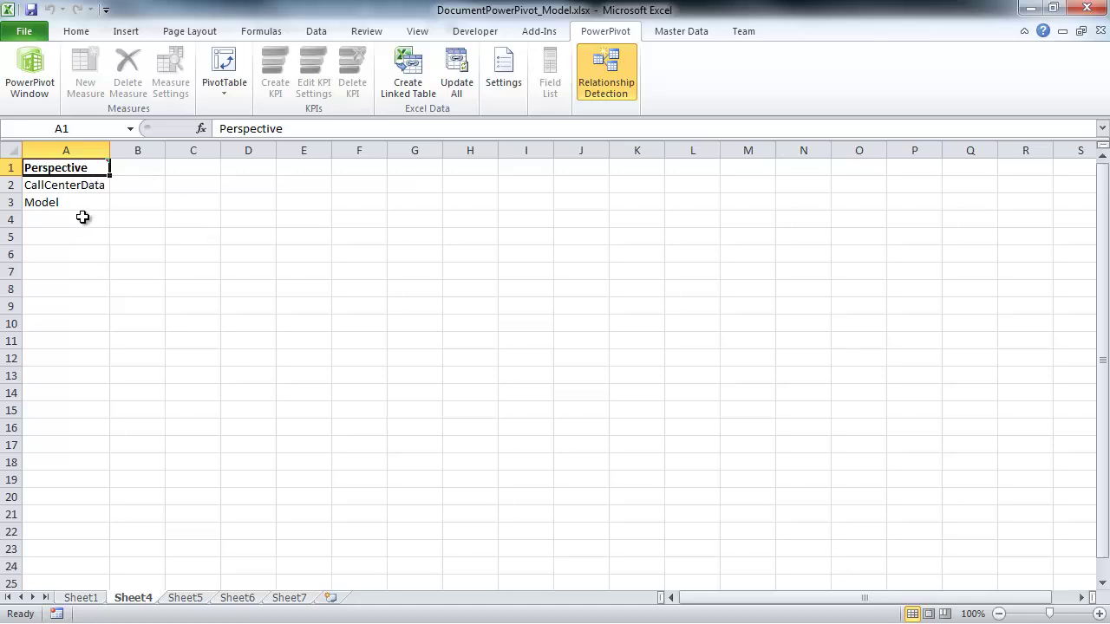
key("alt+Tab")
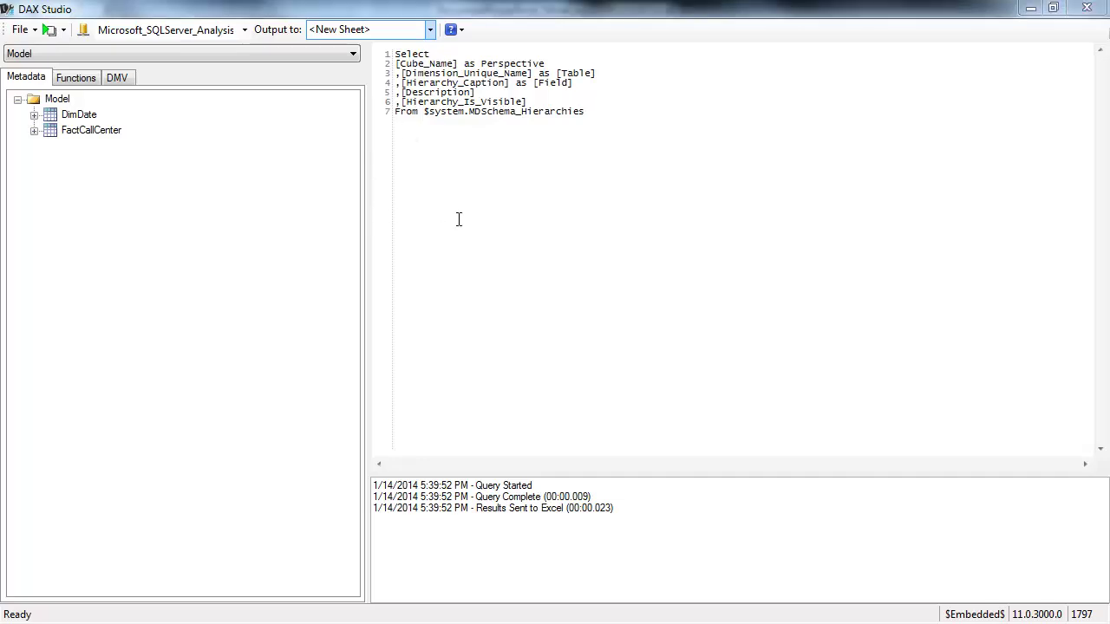
key("alt+Tab")
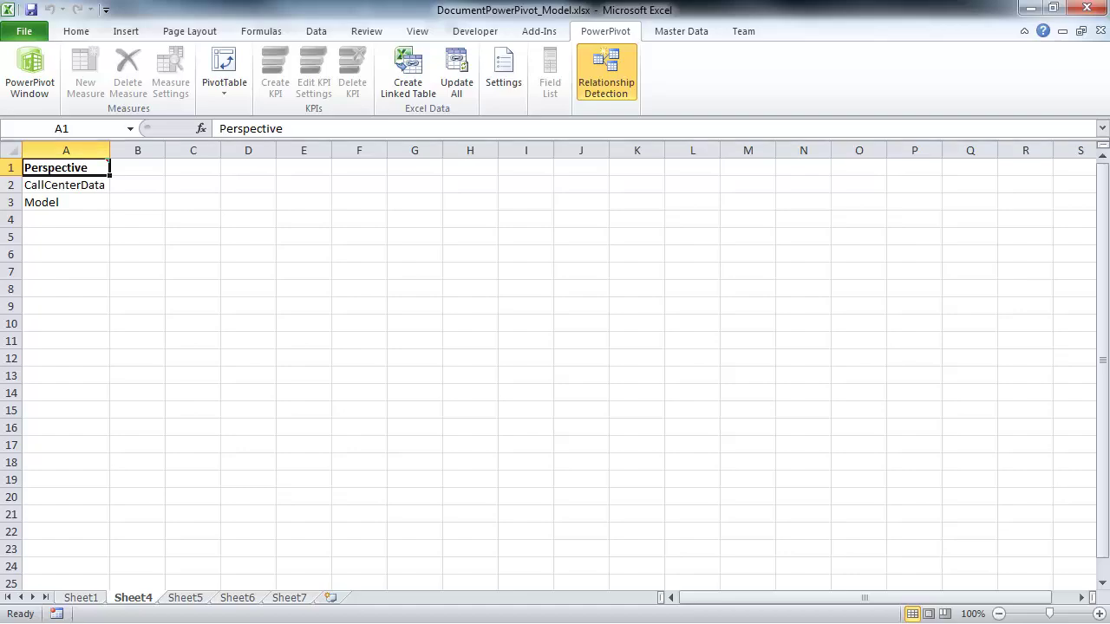